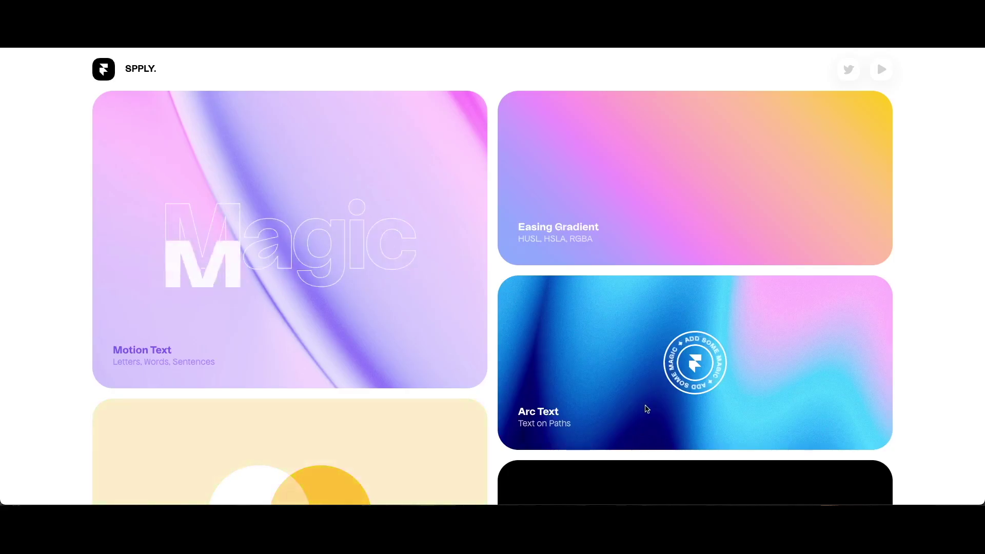
# Copy the Arc Text component from the SPPLY gallery
pyautogui.moveTo(605, 414)
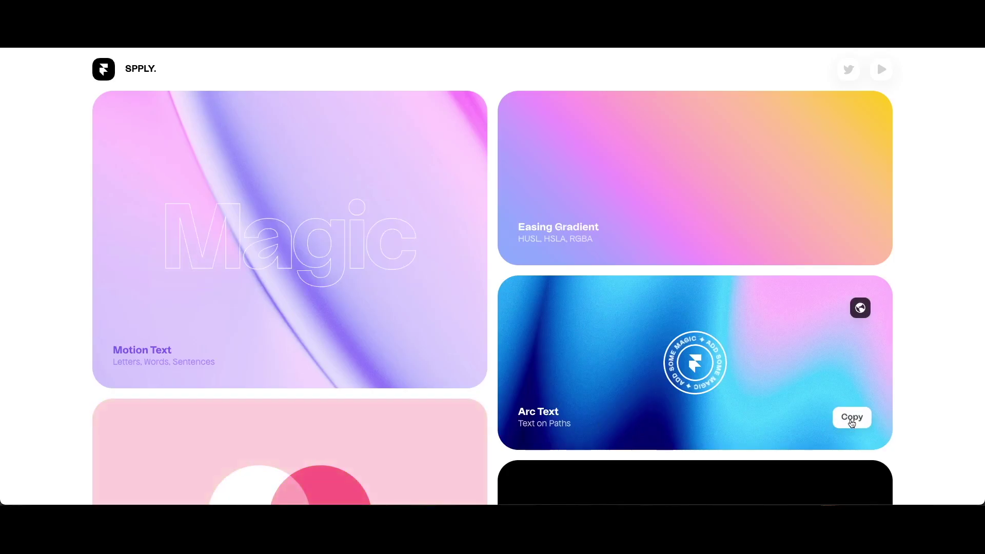
pyautogui.click(852, 418)
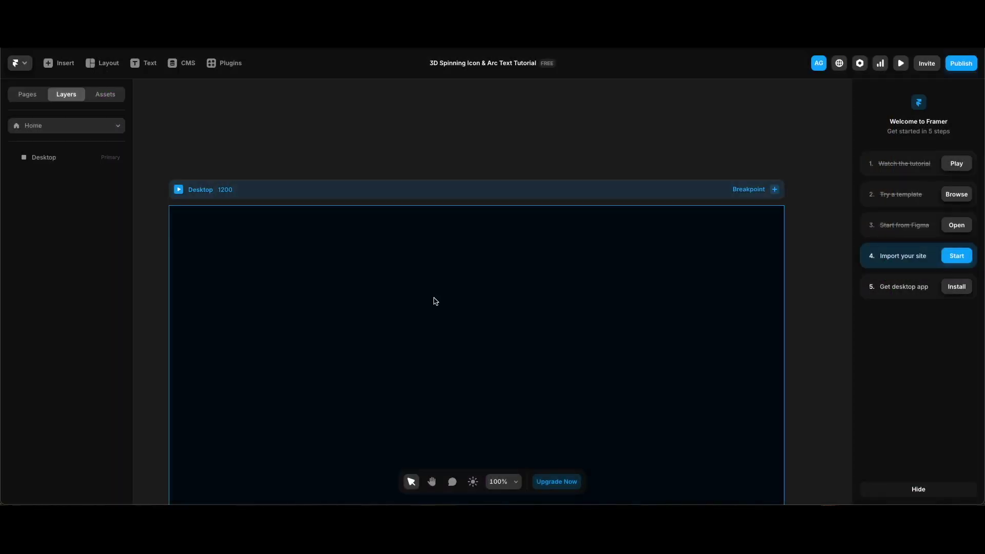
# Paste the Arc Text component into the Desktop frame
pyautogui.scroll(-2, 434, 300)
pyautogui.click(435, 312)
pyautogui.press('super+v')
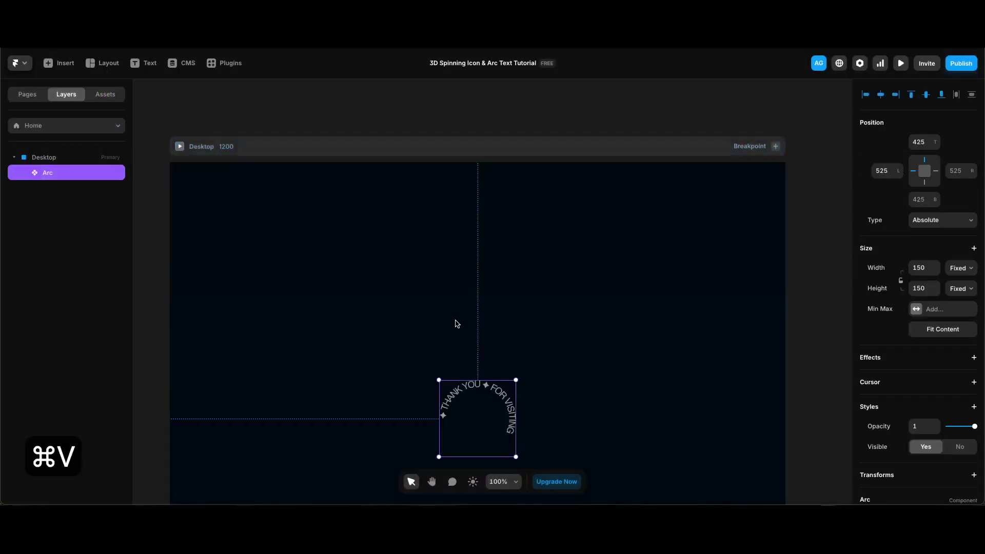
# Replace the arc's text content with ✦ DESIGN ✦
pyautogui.scroll(-4, 864, 362)
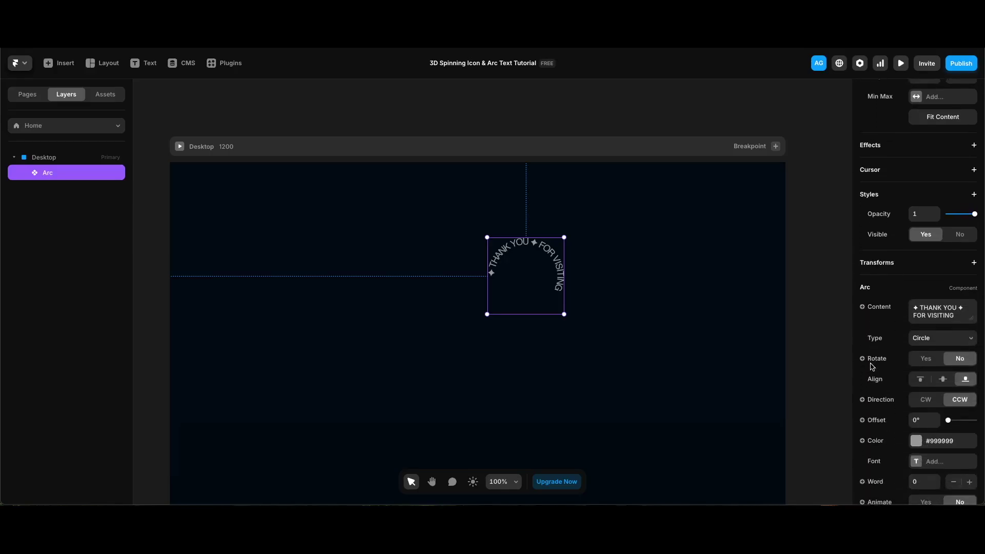
pyautogui.scroll(-1, 871, 366)
pyautogui.click(944, 300)
pyautogui.click(957, 300)
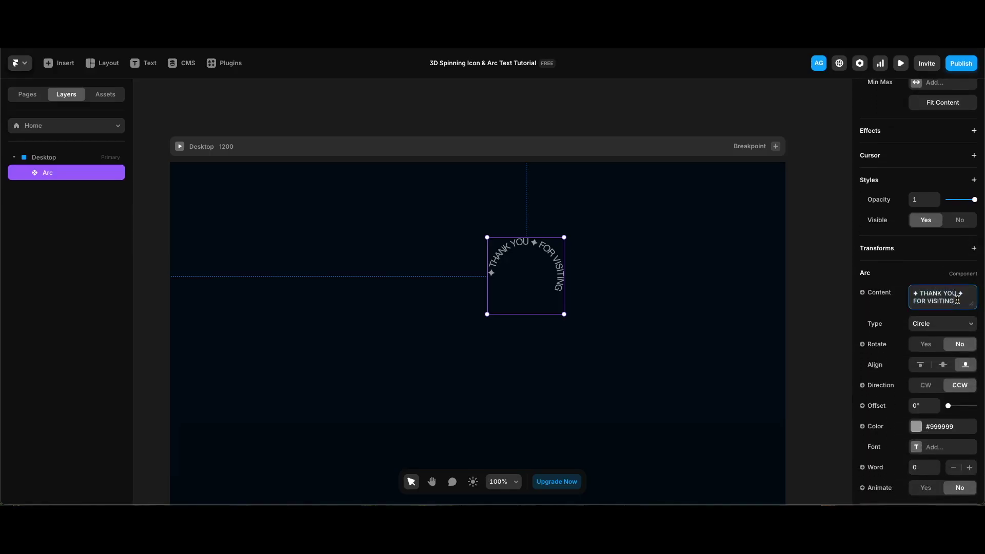
pyautogui.press('super+a')
pyautogui.press('super+v')
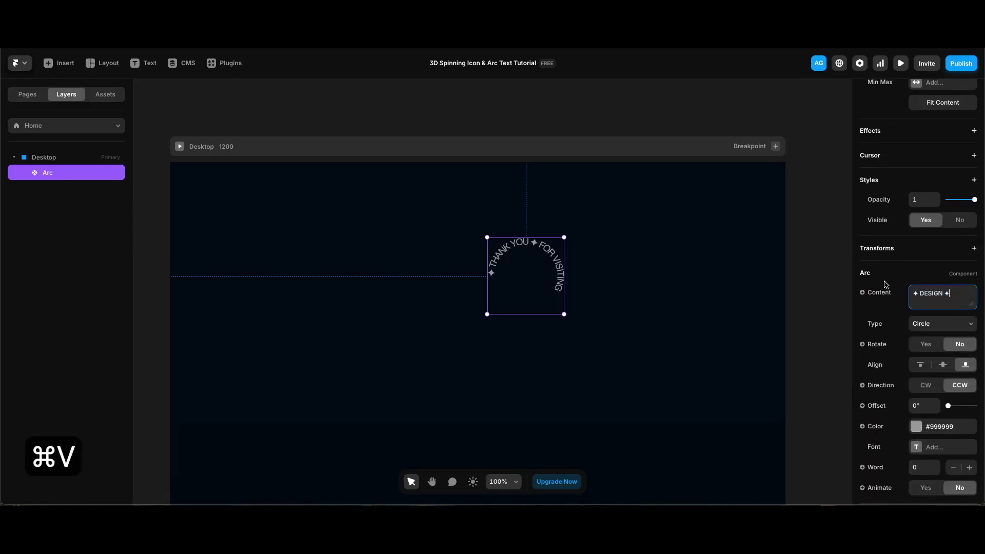
pyautogui.press('Return')
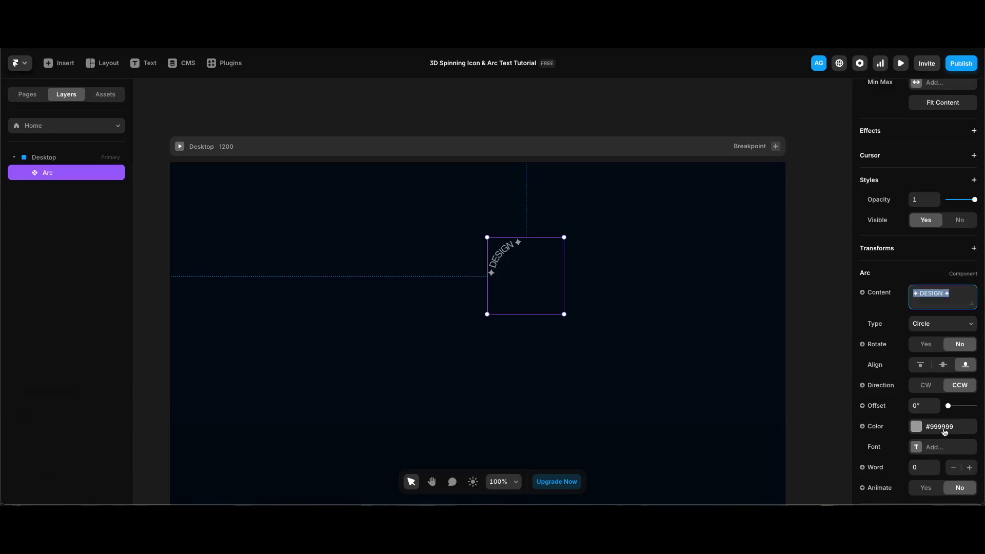
# Colour the arc text with the Lightest style (#BDF7FF) at 60% opacity
pyautogui.click(944, 426)
pyautogui.click(754, 411)
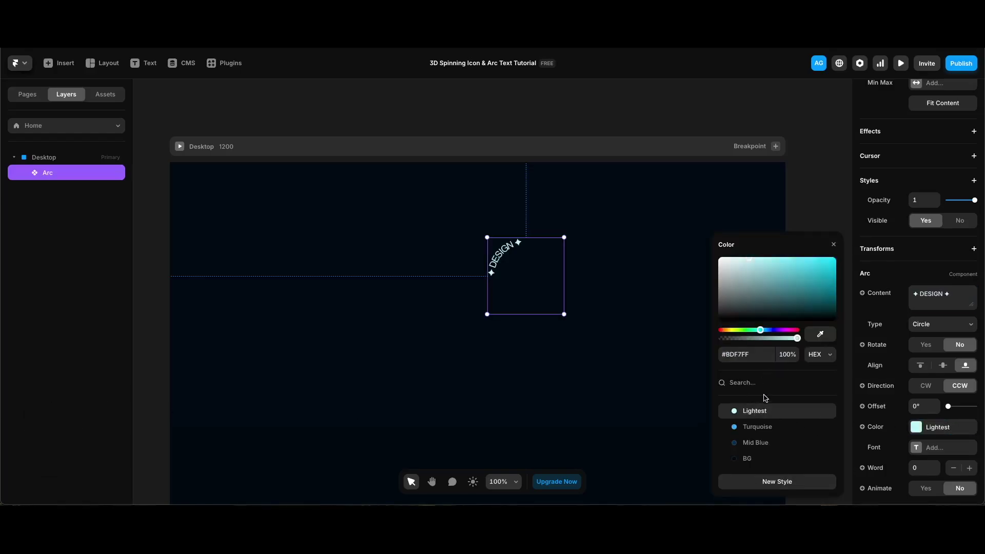
pyautogui.click(791, 354)
pyautogui.write('60')
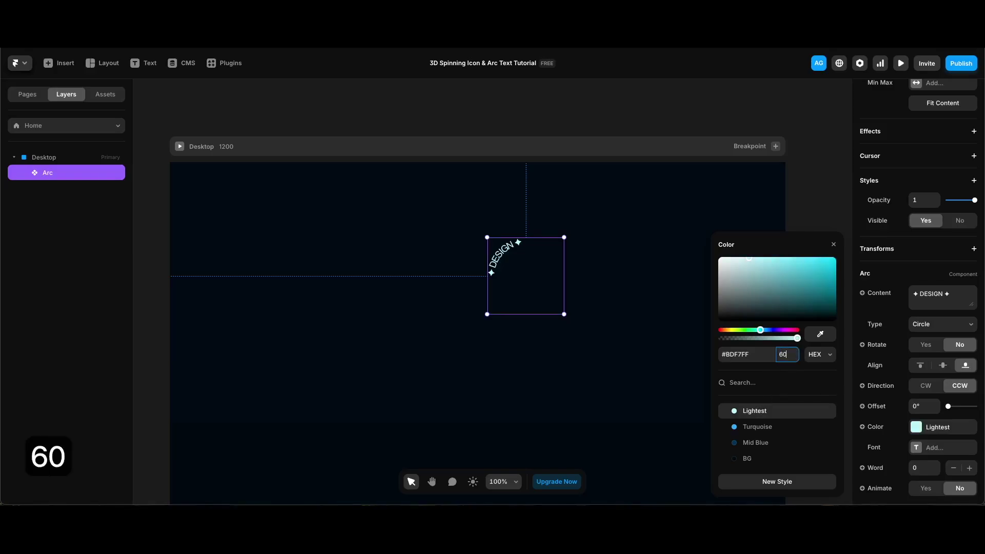
pyautogui.press('Return')
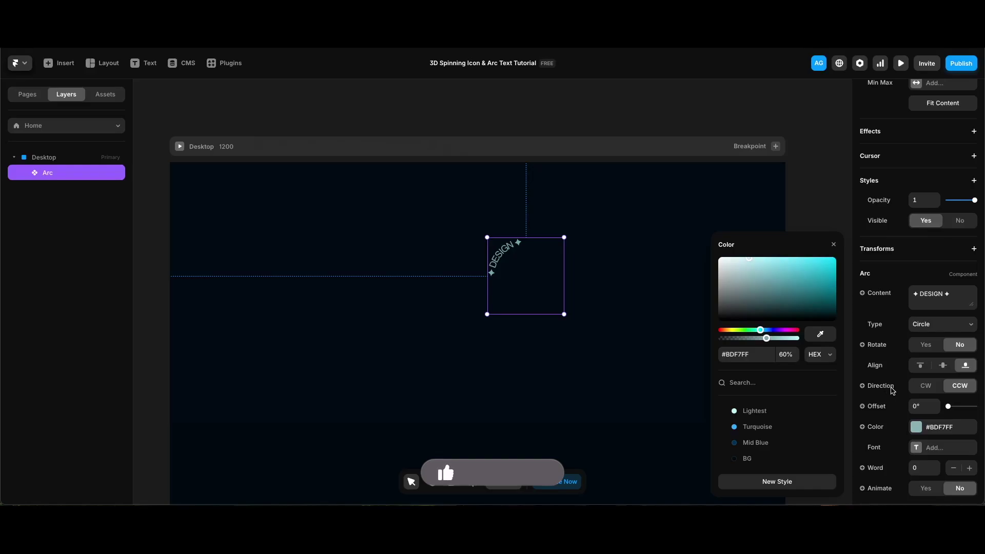
pyautogui.click(941, 448)
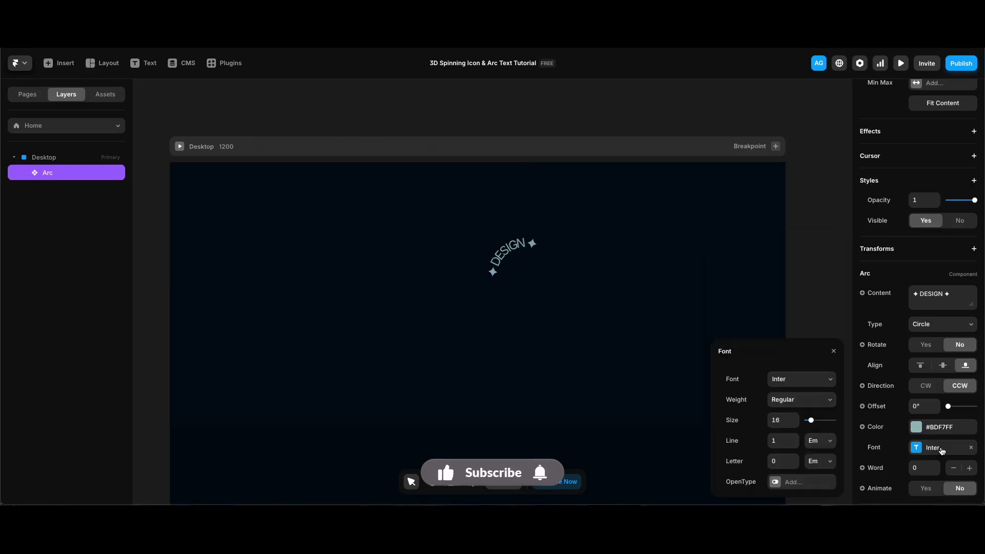
# Set the arc text font to Barlow Bold
pyautogui.click(816, 379)
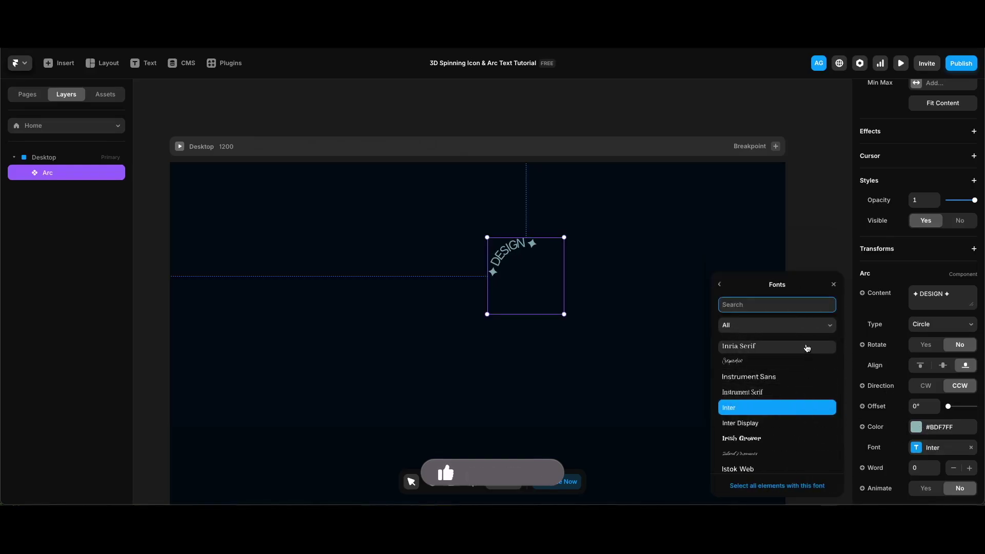
pyautogui.write('barlo')
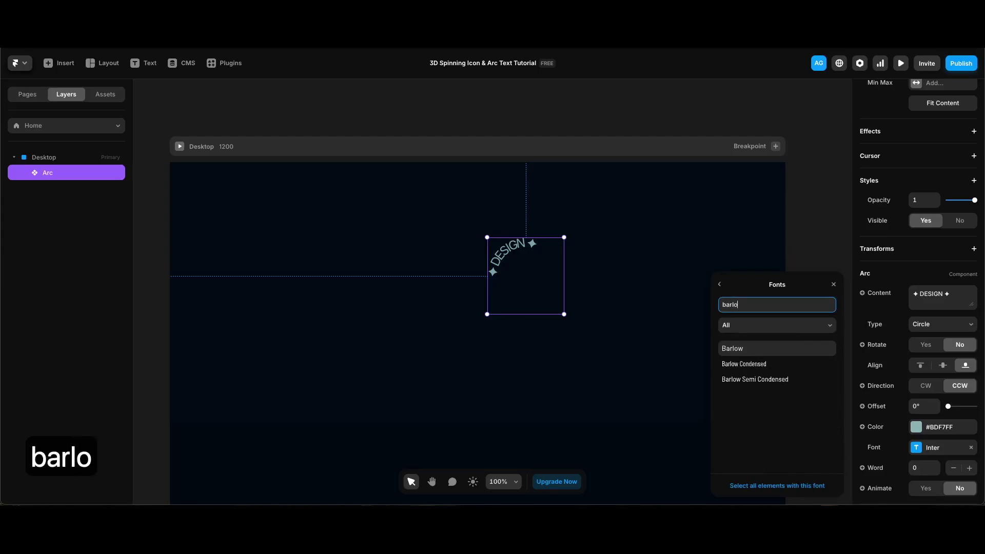
pyautogui.press('Return')
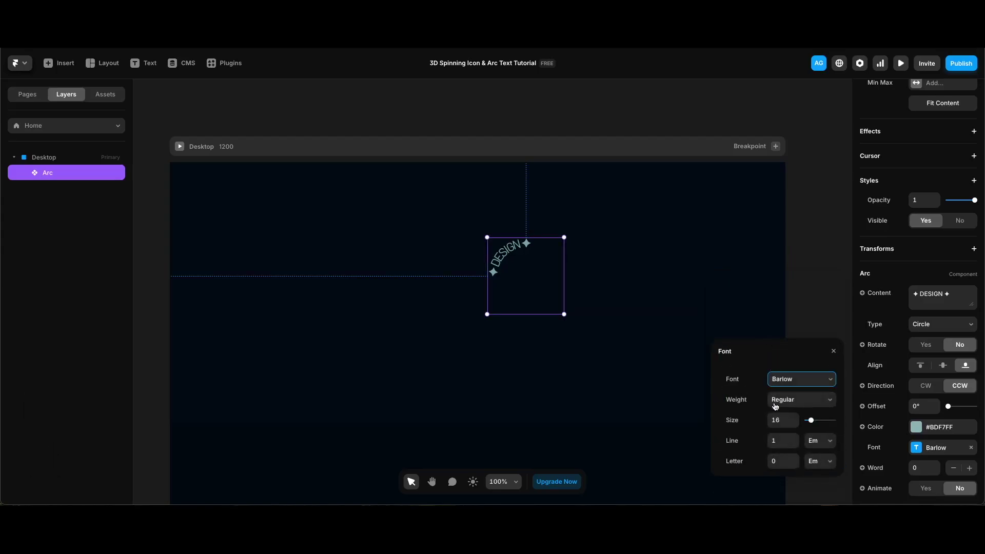
pyautogui.click(776, 406)
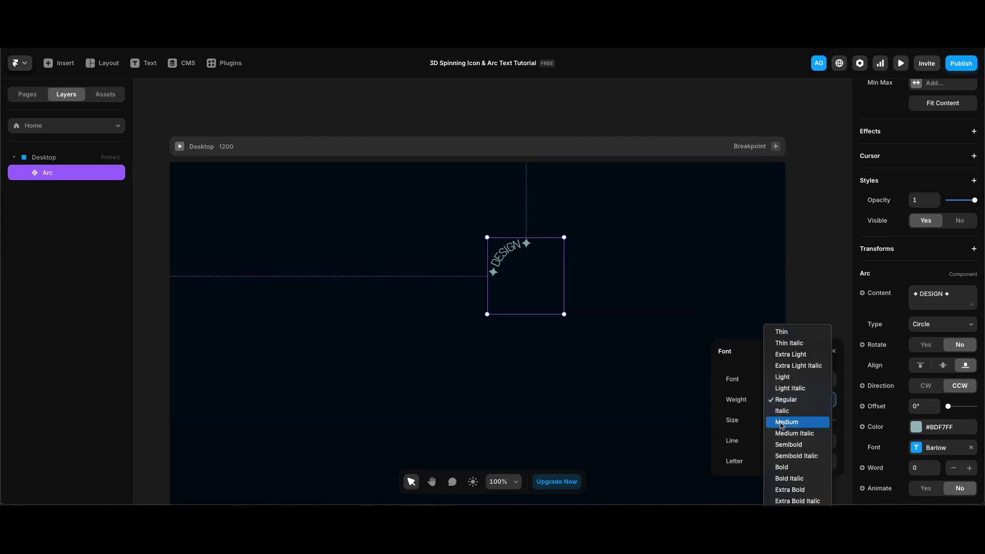
pyautogui.click(784, 467)
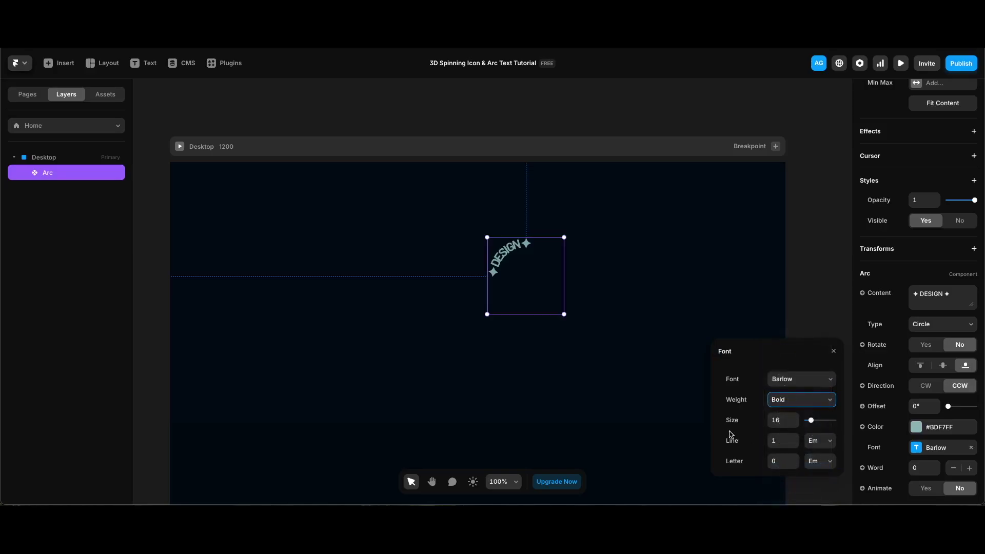
# Change the arc text's Word value to 1
pyautogui.click(926, 466)
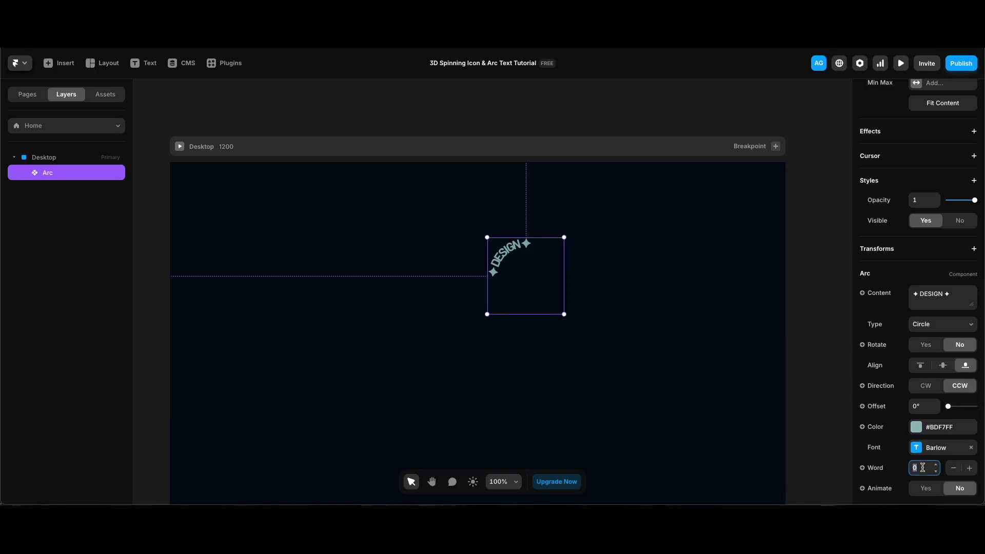
pyautogui.write('1')
pyautogui.press('Return')
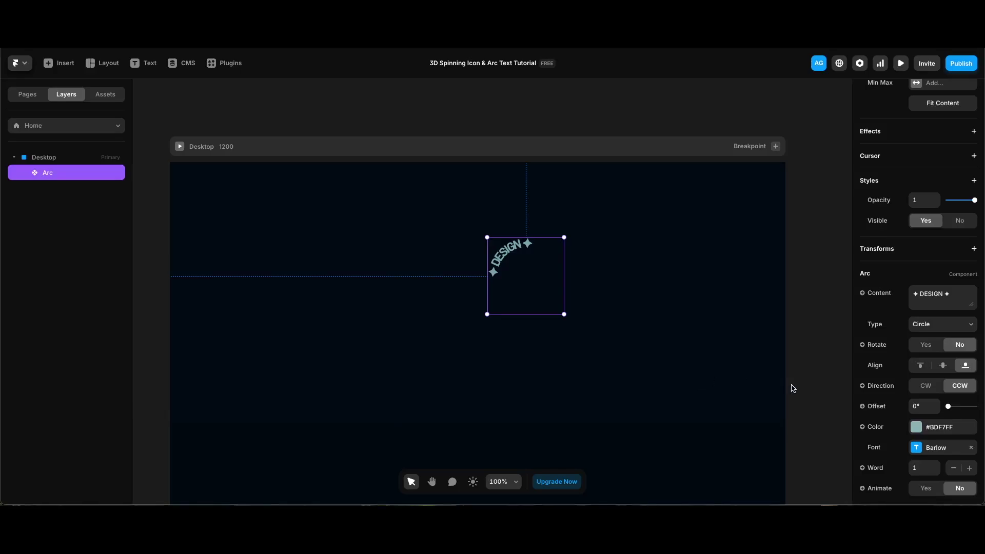
# Turn on arc rotation at speed 3 with centre alignment, then preview the spin
pyautogui.click(925, 344)
pyautogui.click(922, 363)
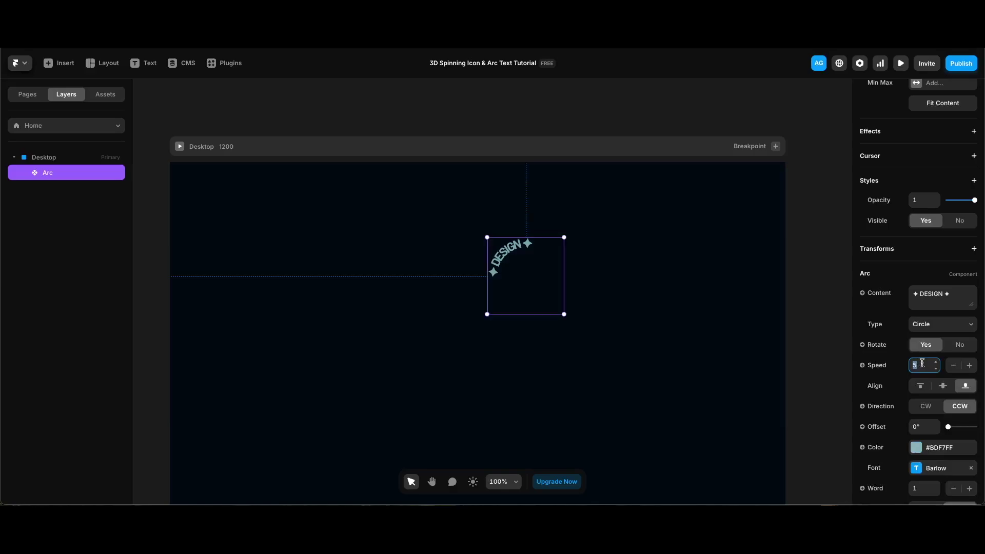
pyautogui.write('3')
pyautogui.press('Return')
pyautogui.click(944, 388)
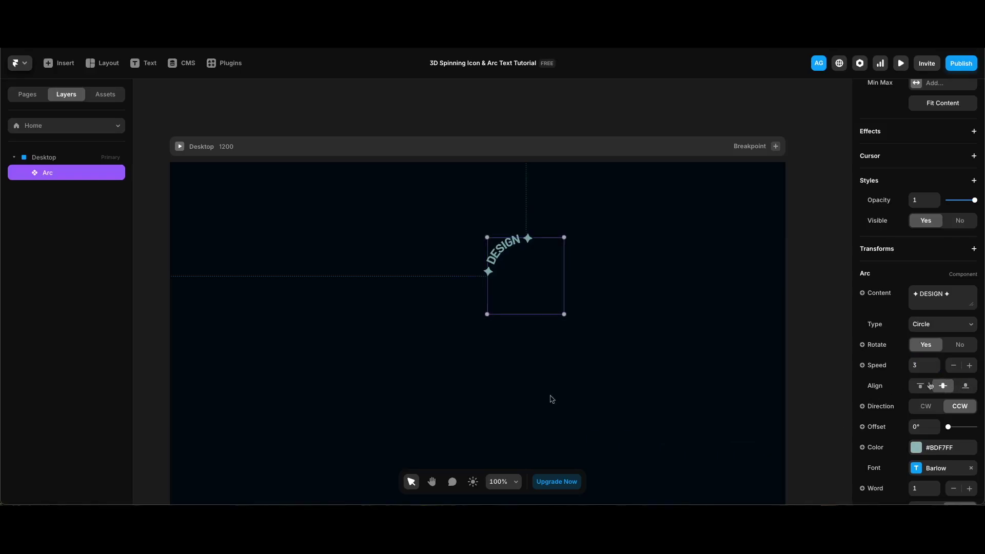
pyautogui.press('super+p')
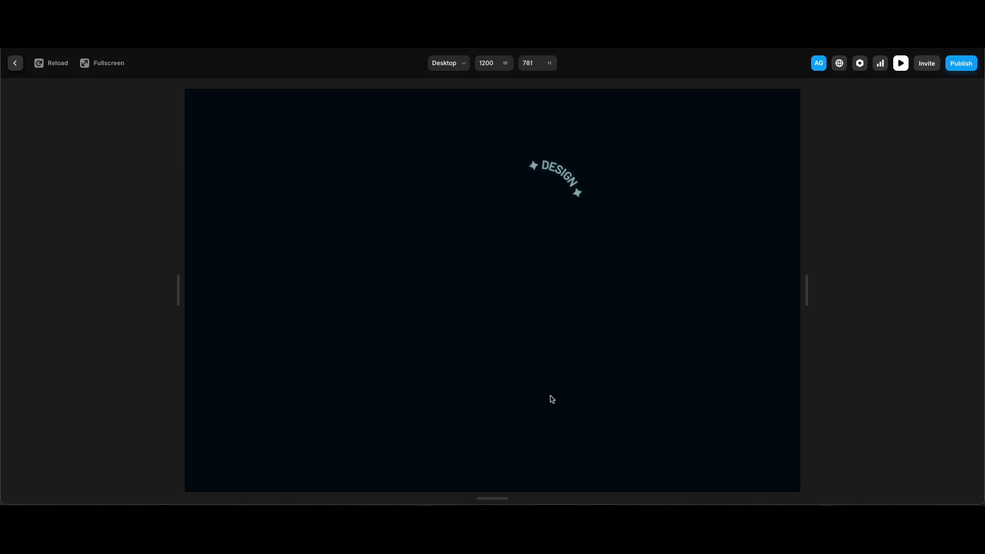
pyautogui.press('Escape')
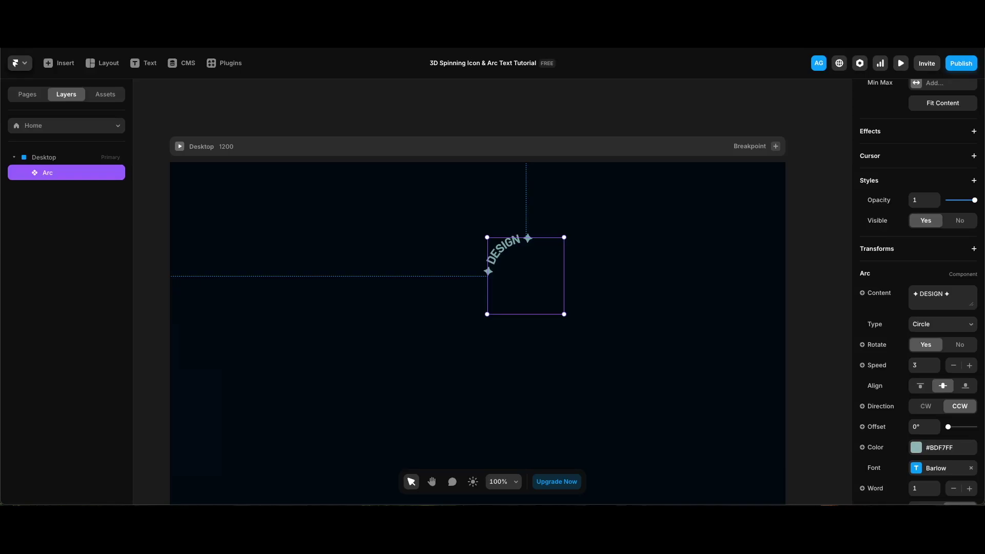
# Draw a square frame below the arc text and name it Border
pyautogui.click(415, 377)
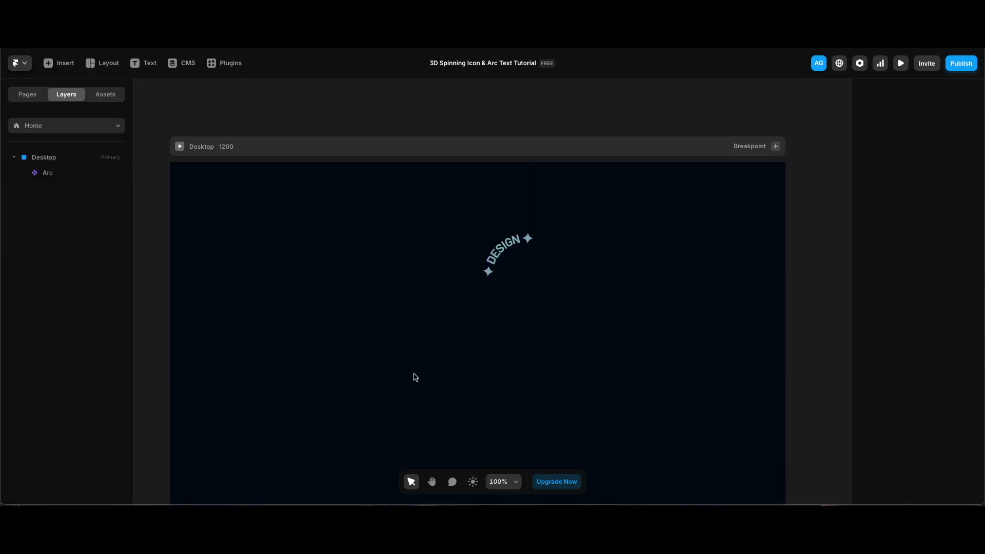
pyautogui.press('f')
pyautogui.moveTo(449, 333); pyautogui.dragTo(538, 413)
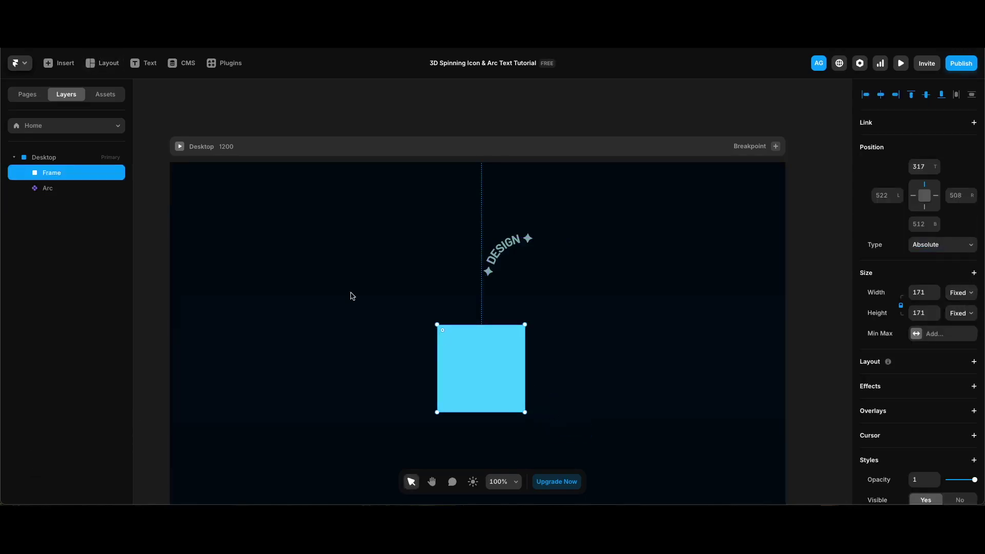
pyautogui.doubleClick(51, 173)
pyautogui.write('Border')
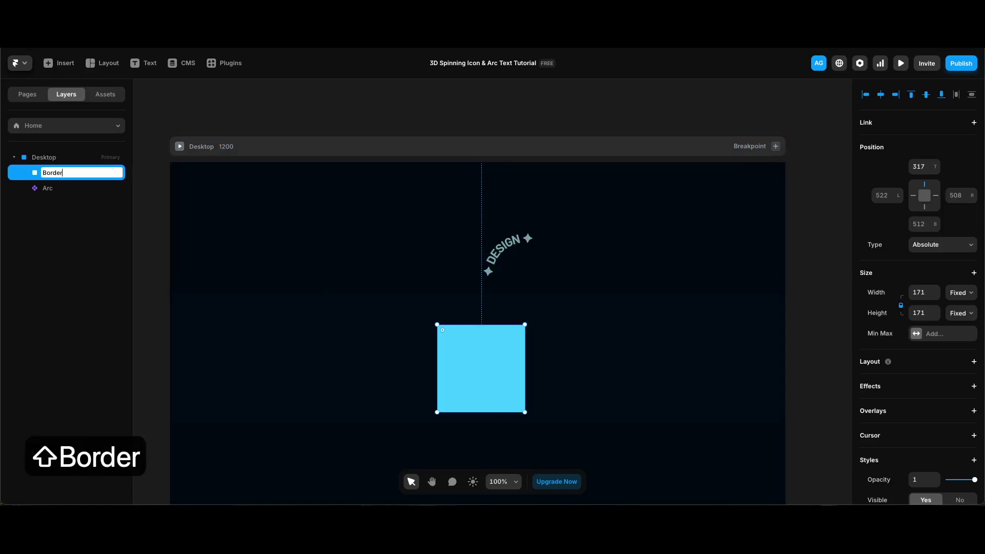
pyautogui.press('Return')
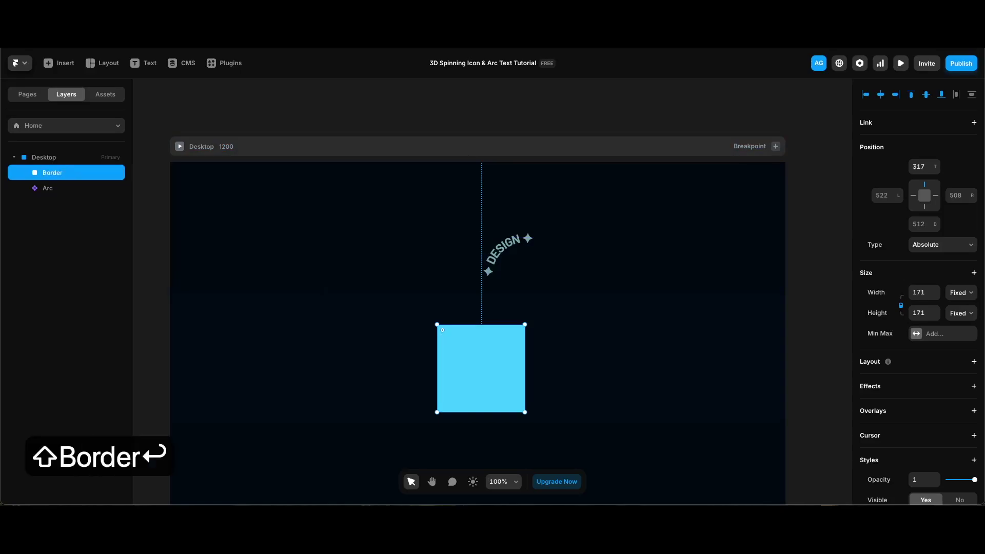
# Make the Border frame 205×205 and round it into a full circle
pyautogui.click(930, 296)
pyautogui.write('205')
pyautogui.press('Return')
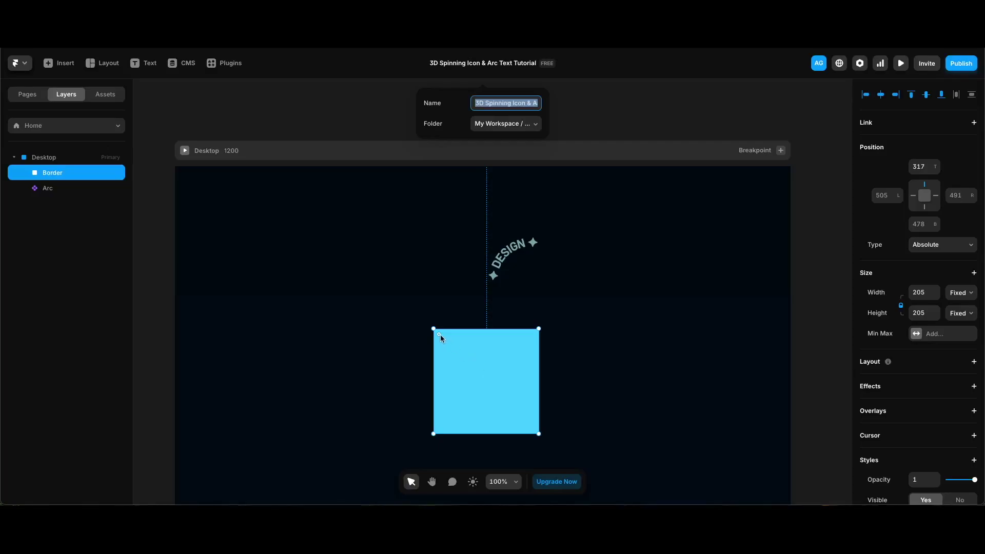
pyautogui.press('Escape')
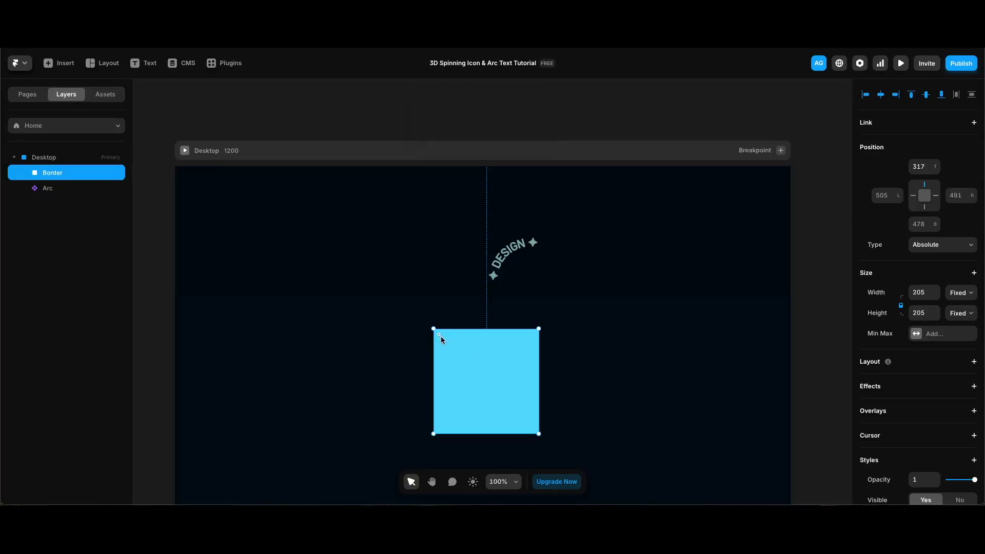
pyautogui.moveTo(440, 337); pyautogui.dragTo(549, 451)
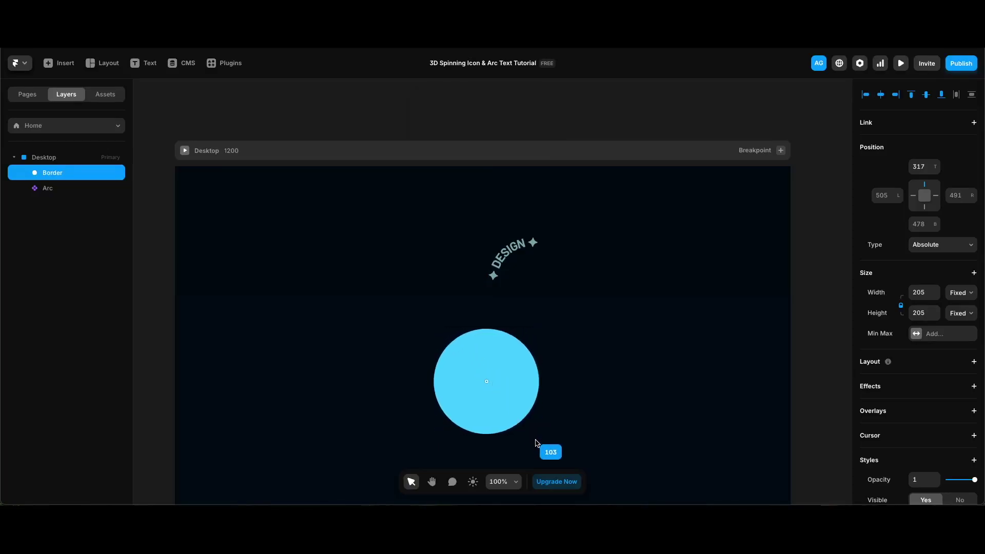
# Switch the circle's fill to a conic gradient with a Turquoise stop at 30% opacity
pyautogui.click(646, 412)
pyautogui.click(536, 377)
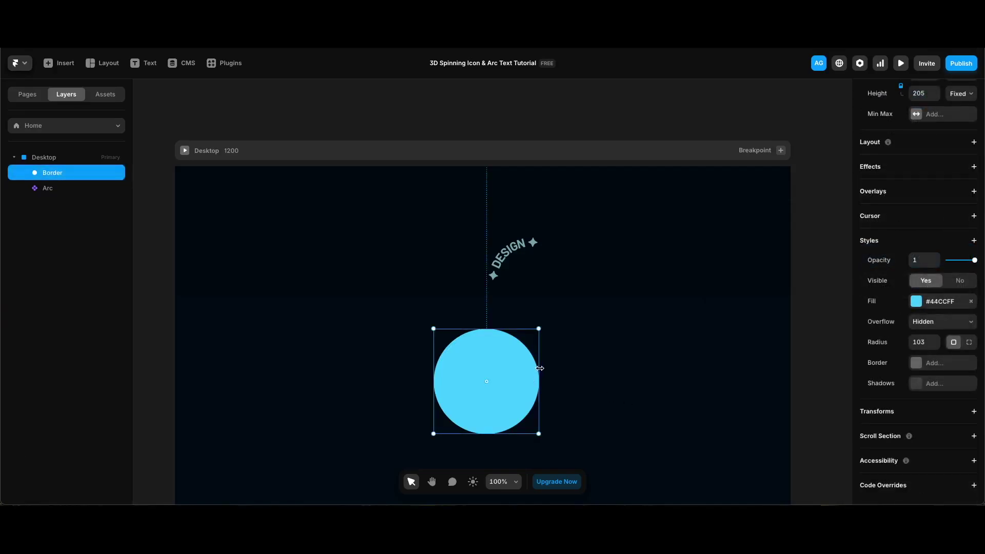
pyautogui.click(958, 301)
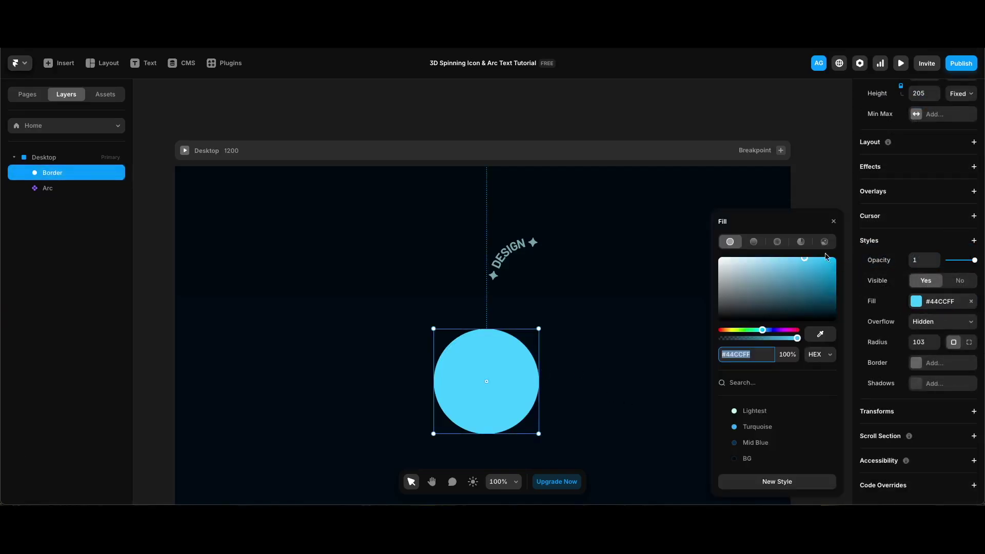
pyautogui.click(801, 222)
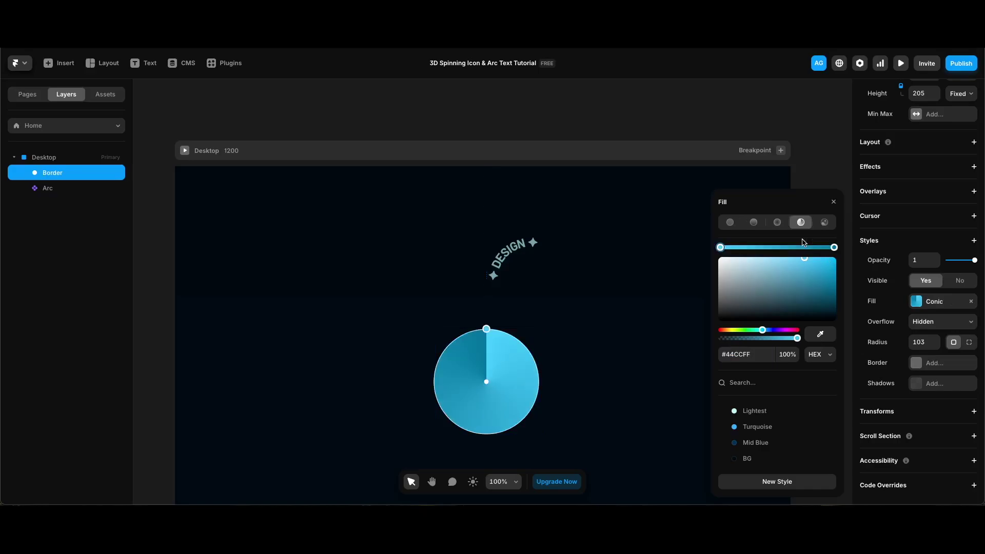
pyautogui.click(734, 248)
pyautogui.click(754, 427)
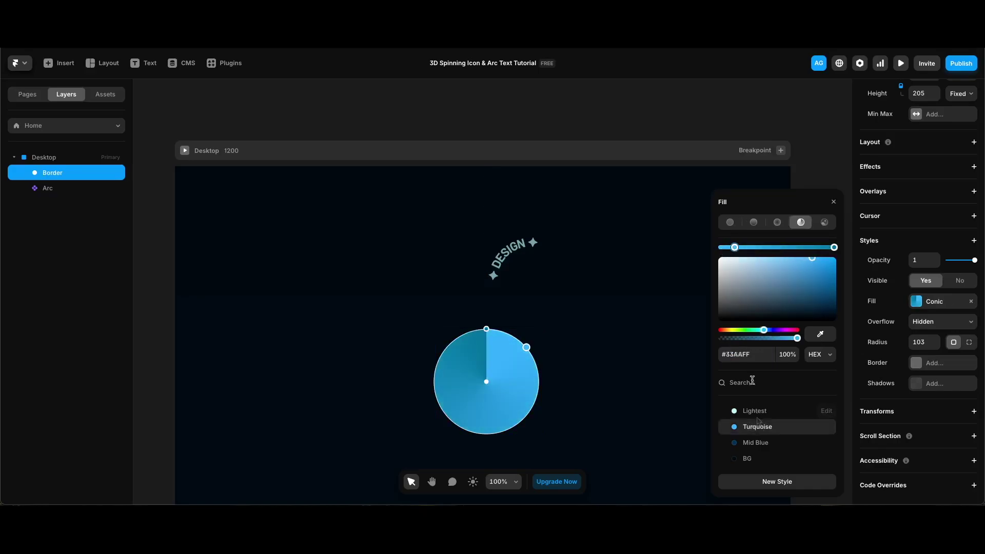
pyautogui.click(788, 354)
pyautogui.write('30')
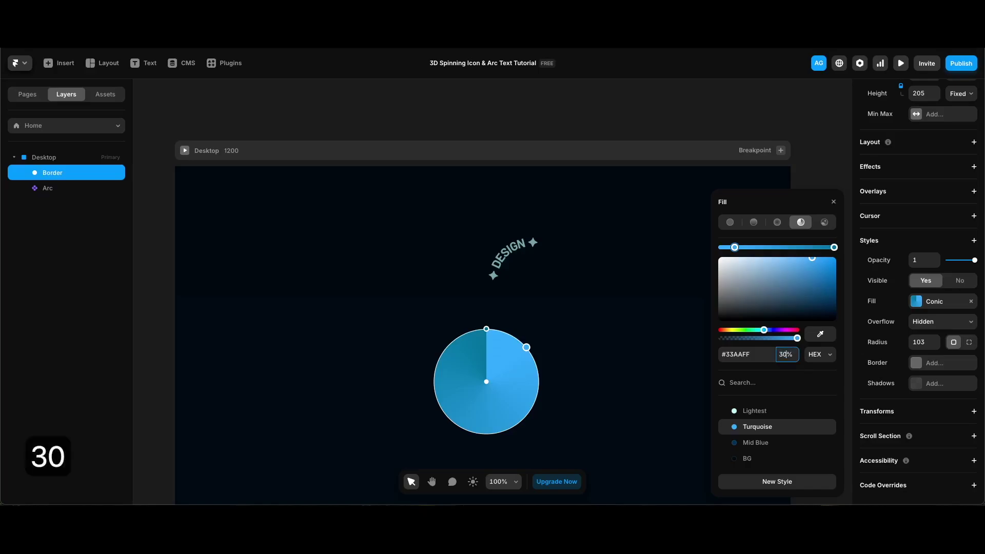
pyautogui.press('Return')
# Narrow the gradient and fade the remaining Turquoise stops to 0% opacity
pyautogui.moveTo(834, 247); pyautogui.dragTo(748, 247)
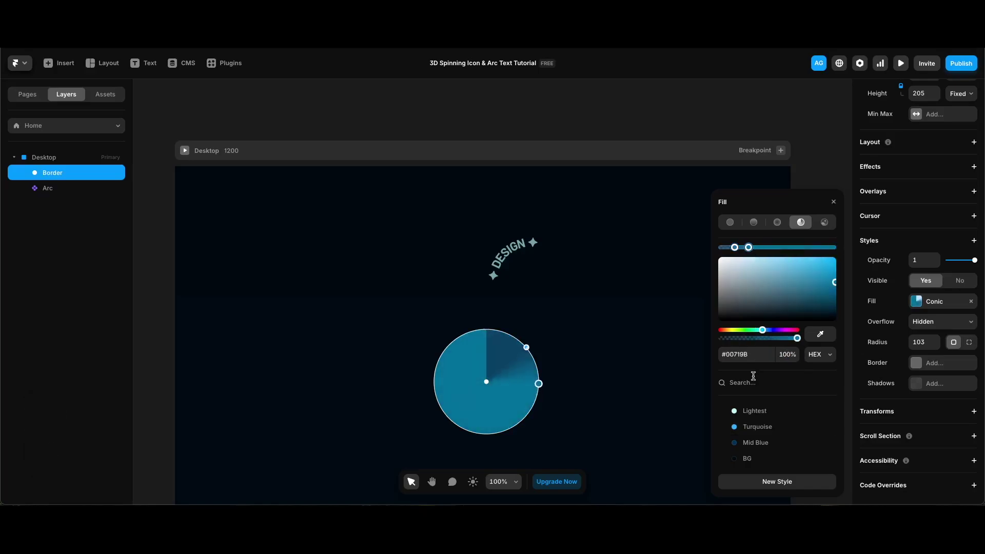
pyautogui.click(721, 338)
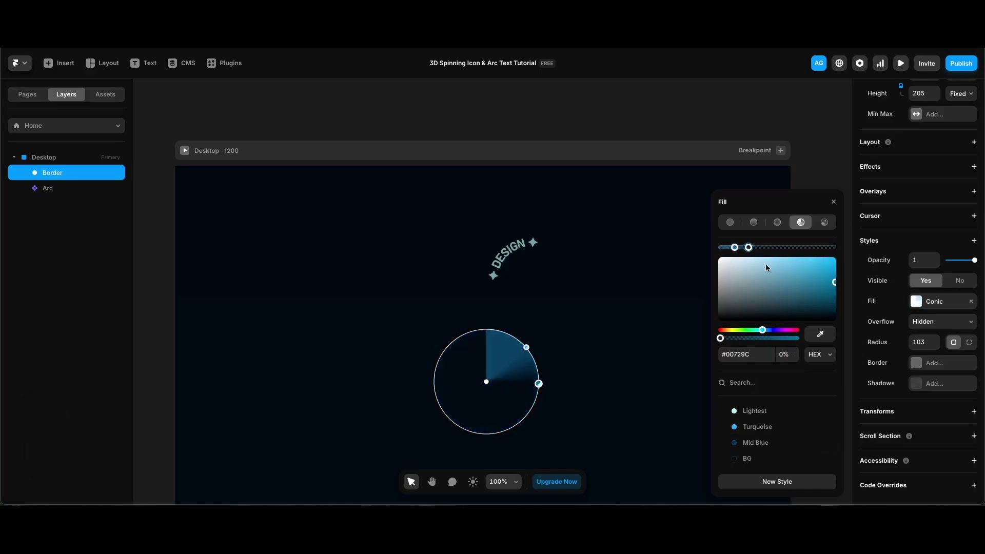
pyautogui.click(720, 247)
pyautogui.moveTo(743, 339); pyautogui.dragTo(699, 338)
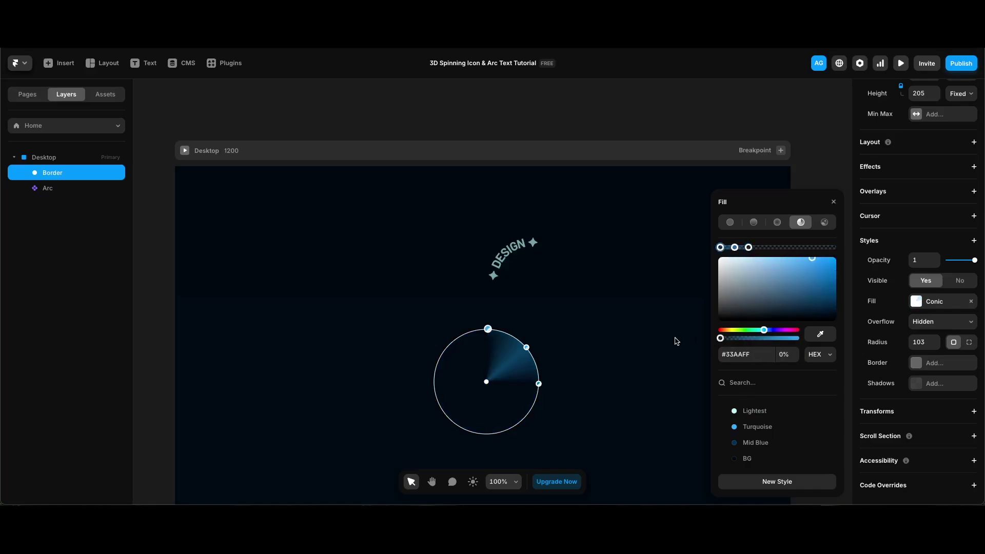
pyautogui.click(822, 247)
pyautogui.click(754, 427)
pyautogui.click(787, 354)
pyautogui.write('000000')
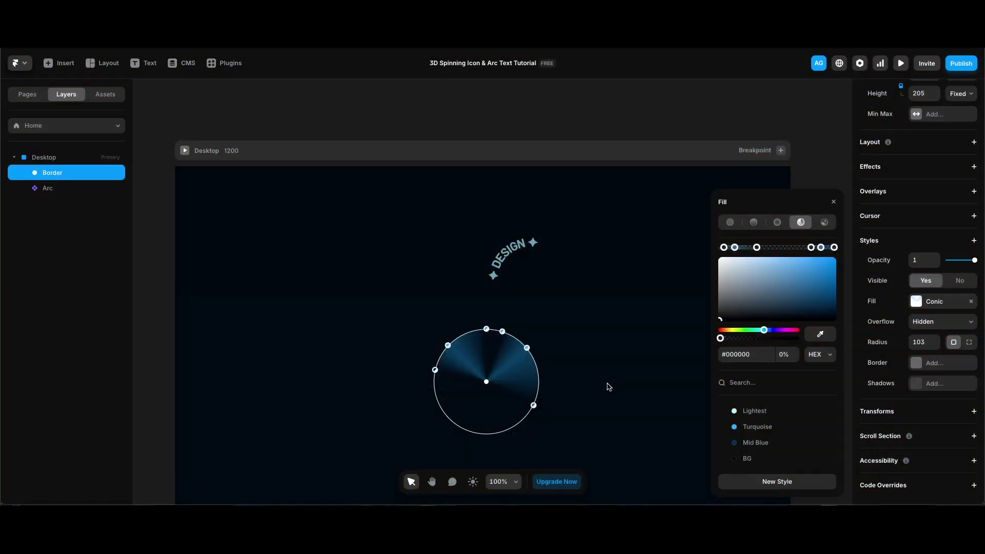
pyautogui.click(834, 202)
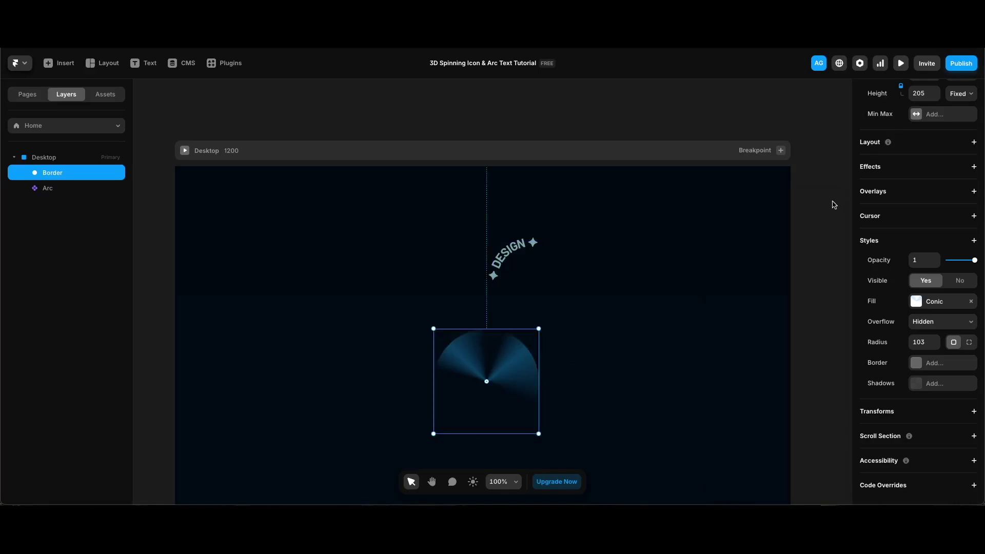
# Add a 2-wide dashed Turquoise #33AAFF border at 35% opacity to the circle
pyautogui.click(943, 364)
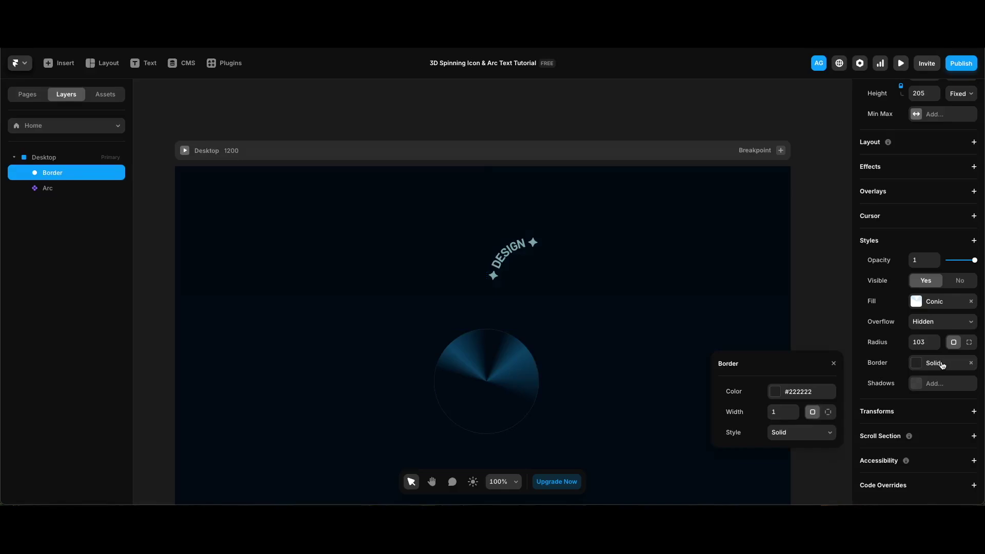
pyautogui.click(805, 392)
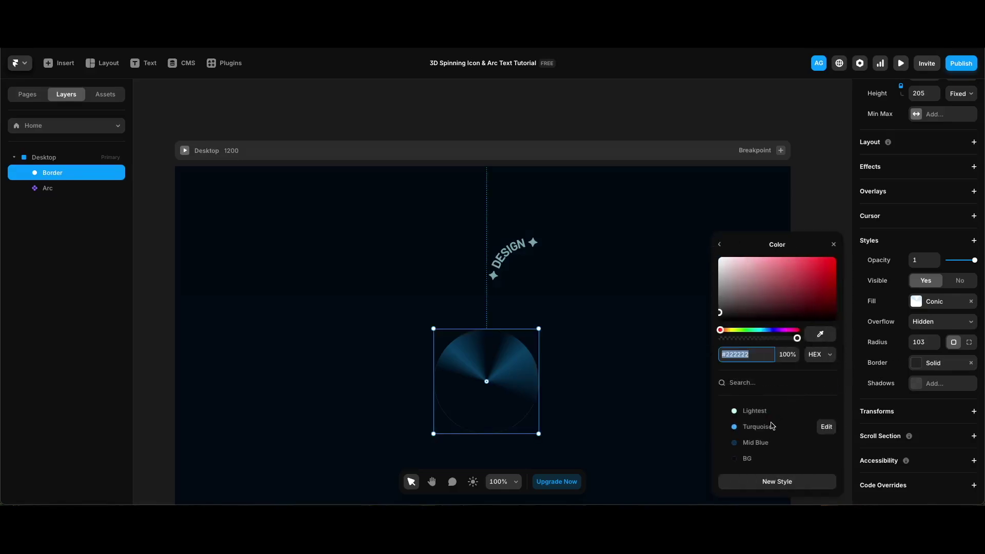
pyautogui.click(770, 428)
pyautogui.click(788, 354)
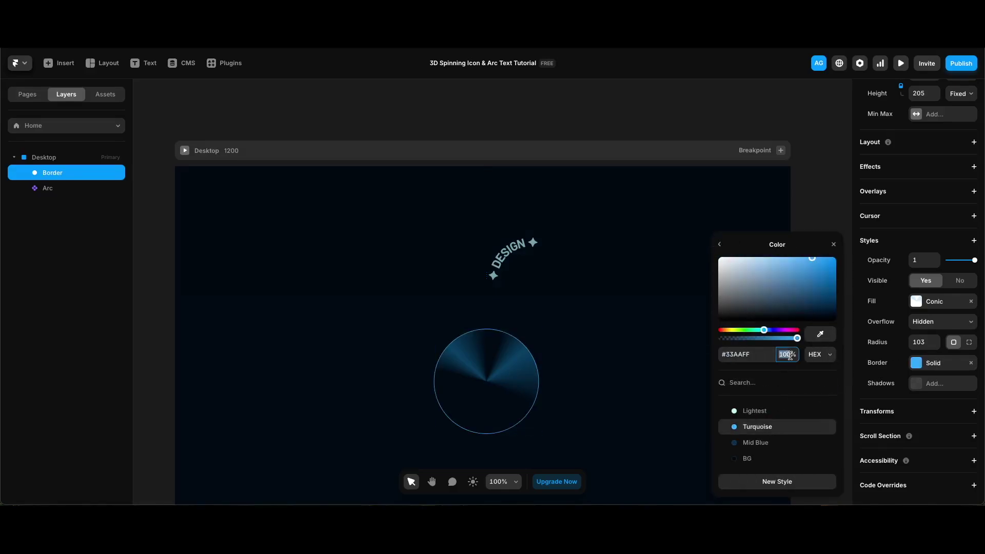
pyautogui.write('35')
pyautogui.press('Return')
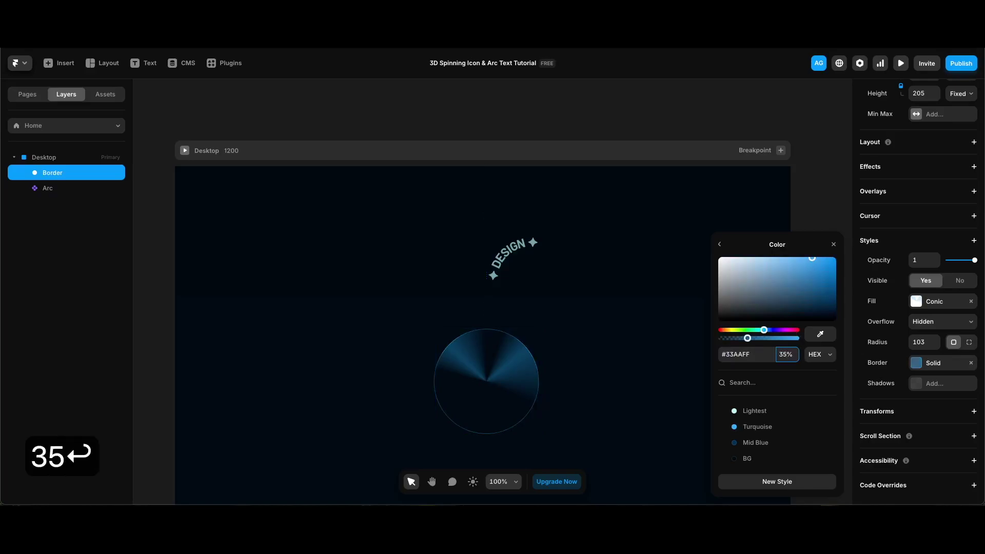
pyautogui.click(720, 245)
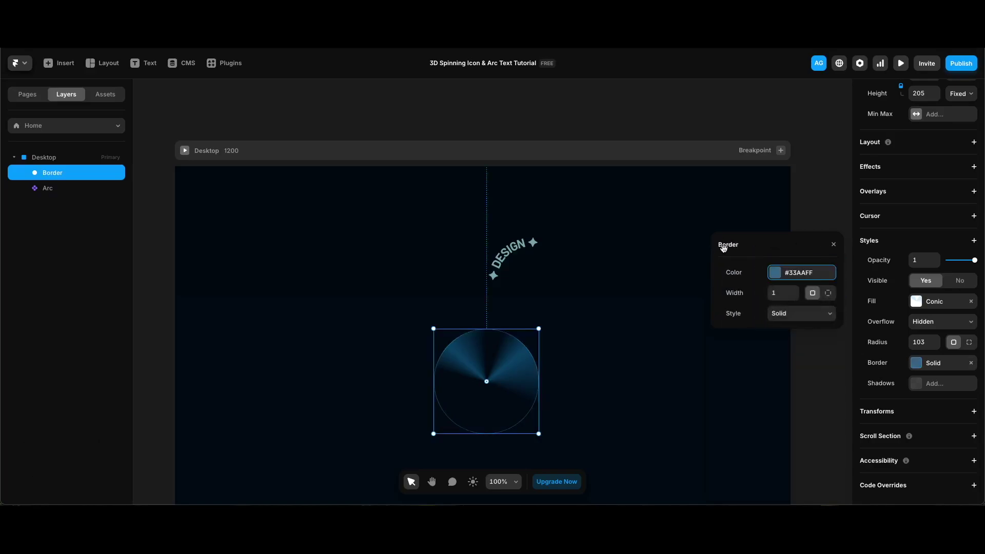
pyautogui.click(795, 290)
pyautogui.click(794, 314)
pyautogui.click(789, 323)
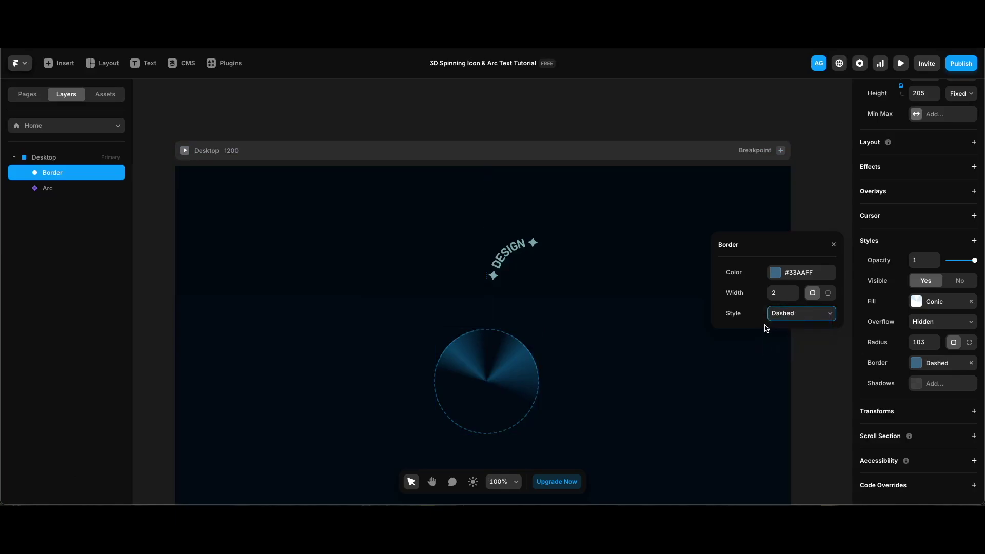
pyautogui.press('Escape')
# Centre the circle and arc text horizontally and vertically on the page
pyautogui.click(411, 220)
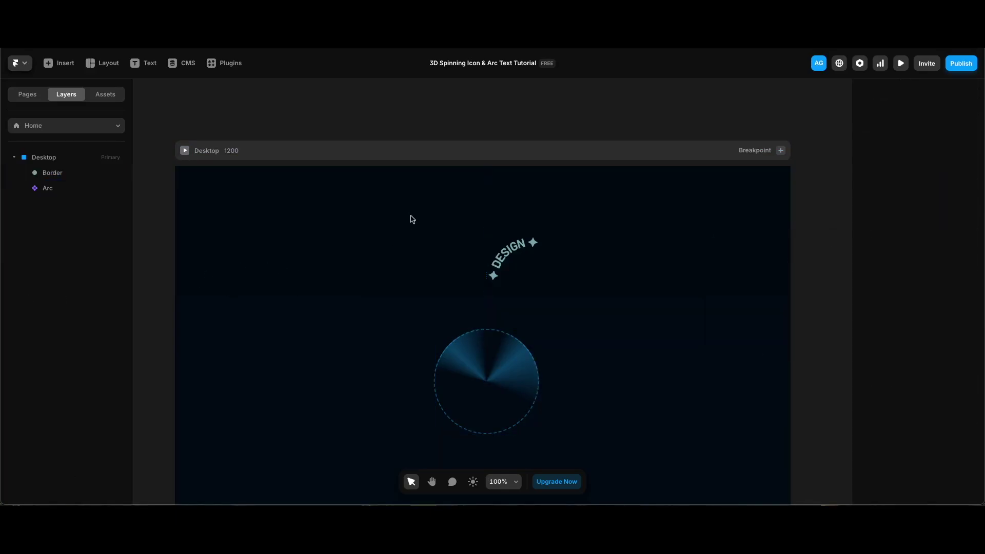
pyautogui.moveTo(410, 219); pyautogui.dragTo(611, 441)
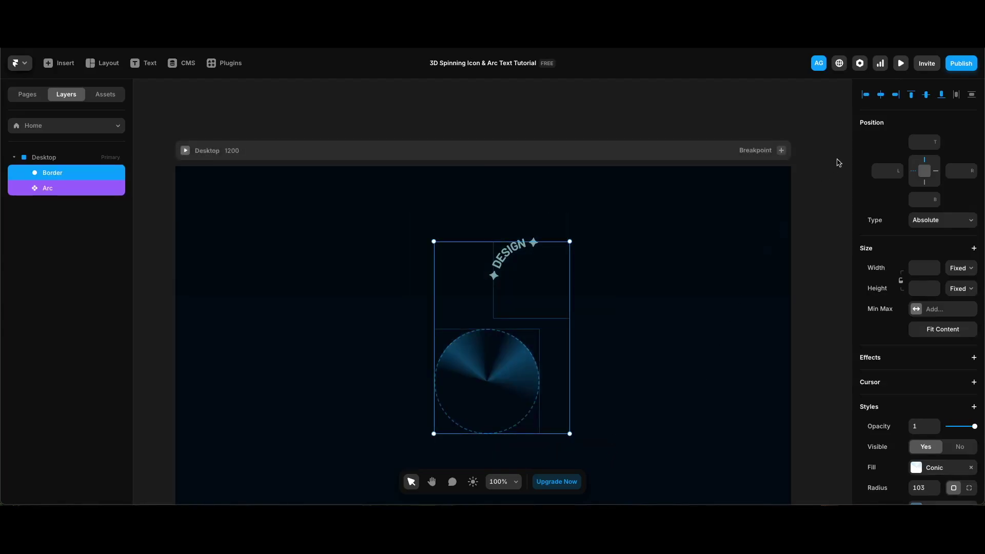
pyautogui.click(882, 97)
pyautogui.click(923, 102)
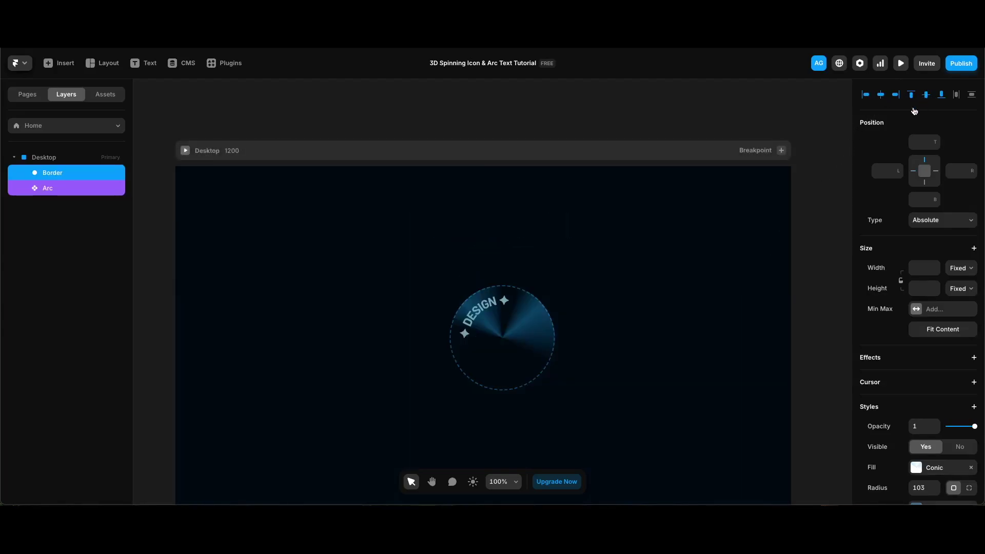
# Add a Loop effect to the Border circle rotating by -360
pyautogui.click(67, 174)
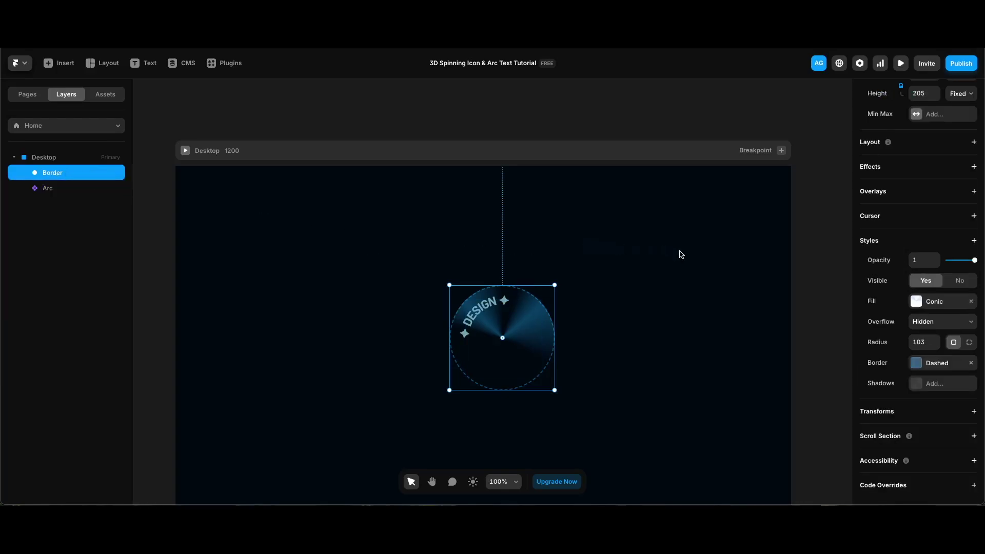
pyautogui.click(924, 168)
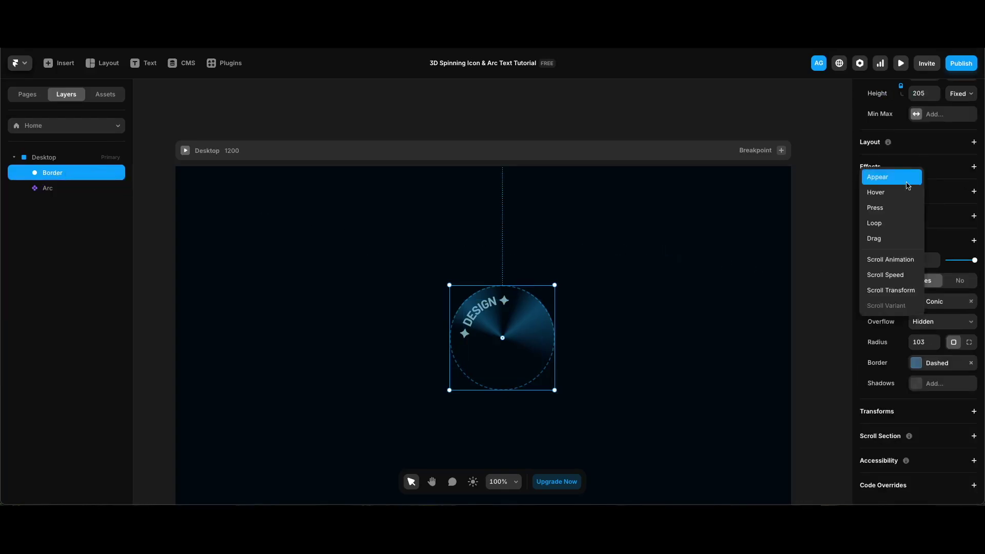
pyautogui.click(897, 221)
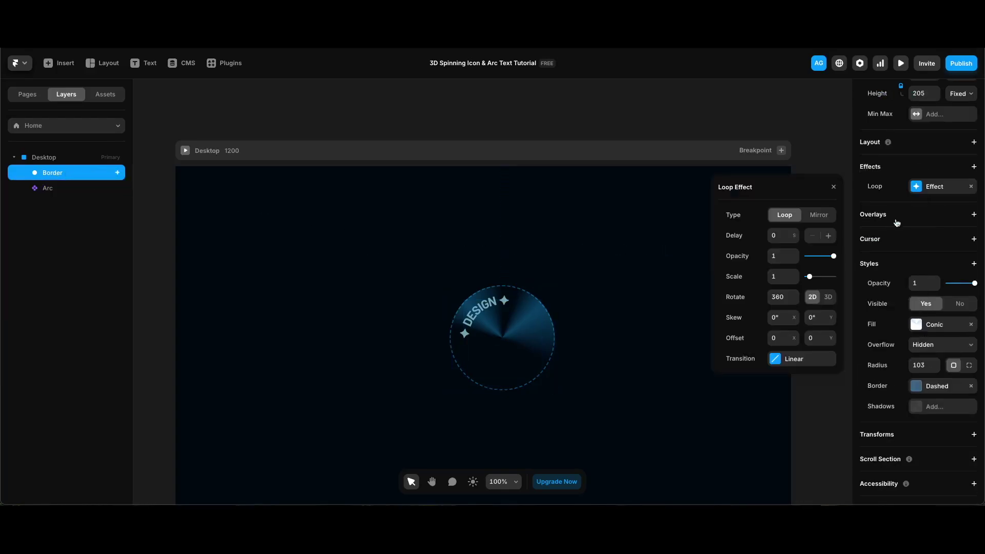
pyautogui.click(787, 297)
pyautogui.press('Left')
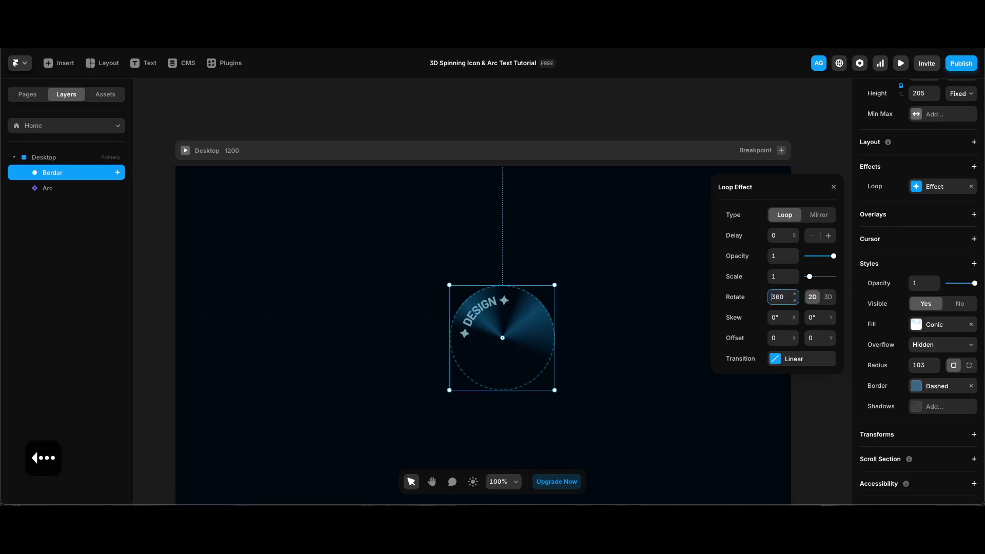
pyautogui.write('-')
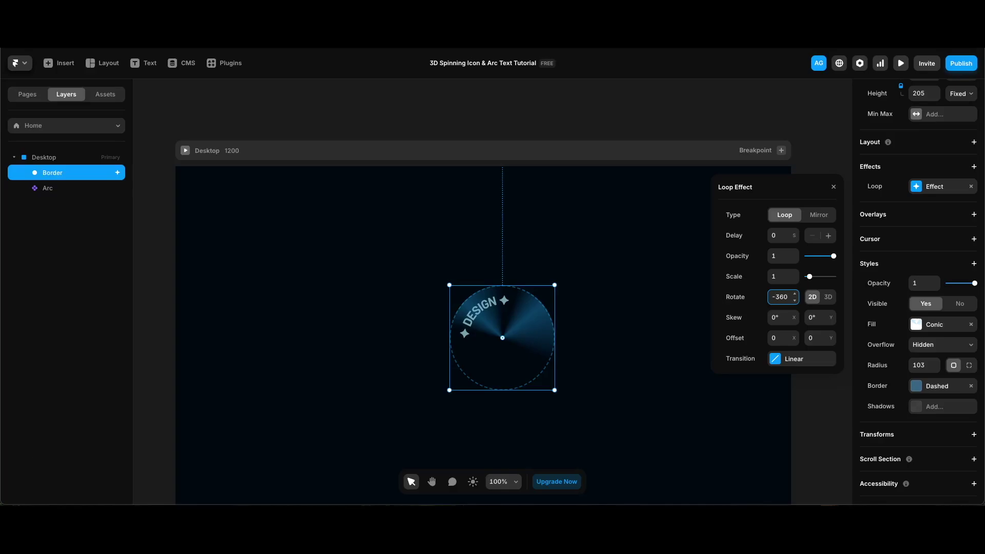
# Preview the page to check the disc's current loop spin
pyautogui.click(360, 389)
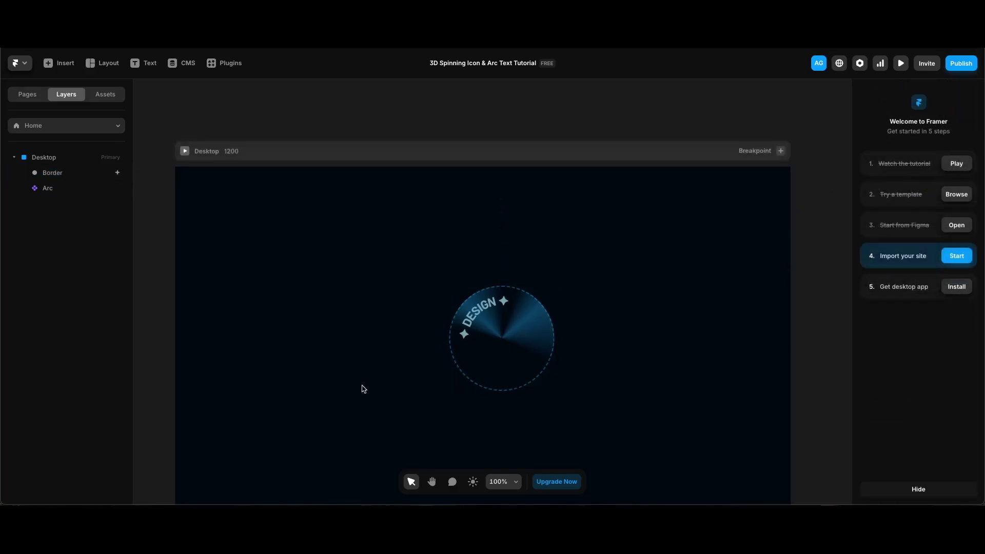
pyautogui.press('super+p')
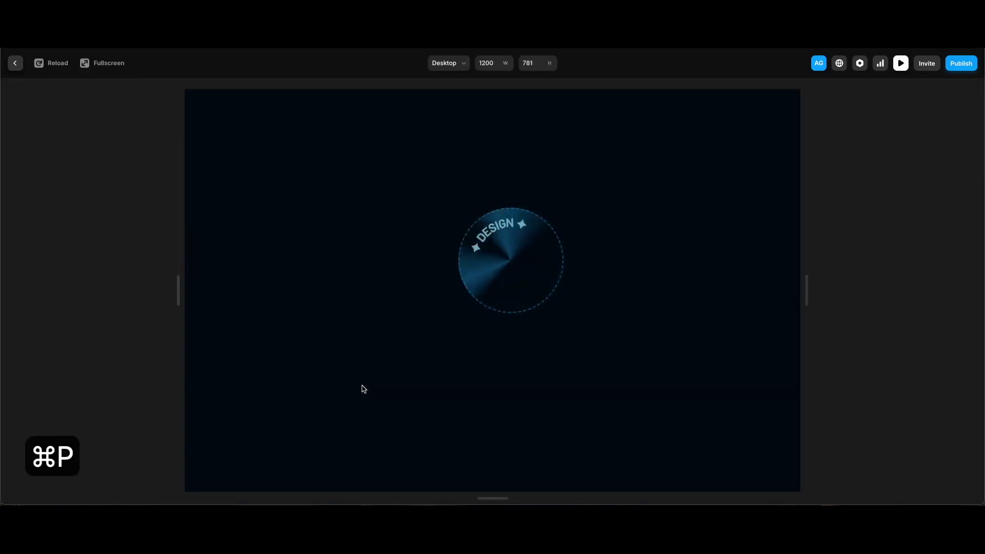
pyautogui.press('Escape')
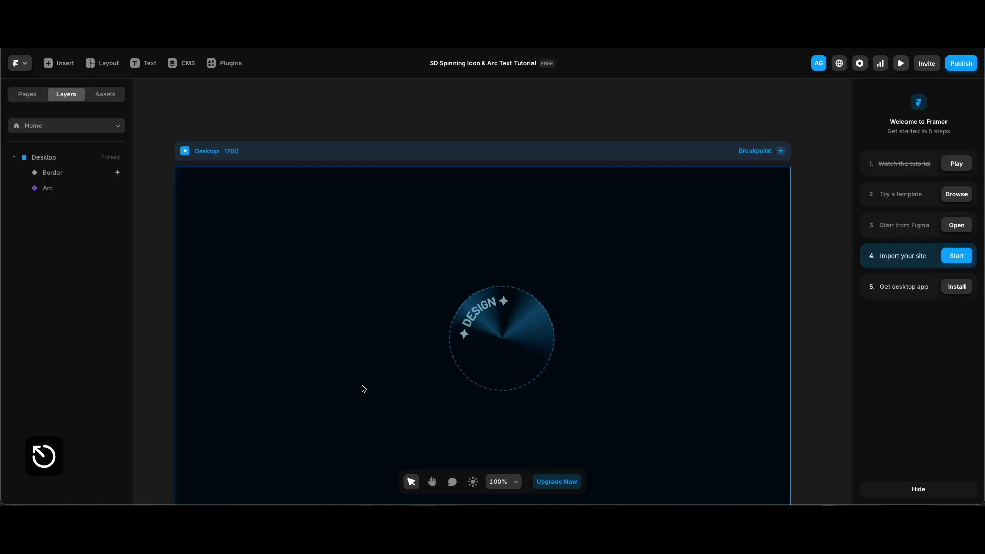
# Set the Border loop's transition time to 40 seconds and preview the slower spin
pyautogui.click(500, 365)
pyautogui.click(932, 186)
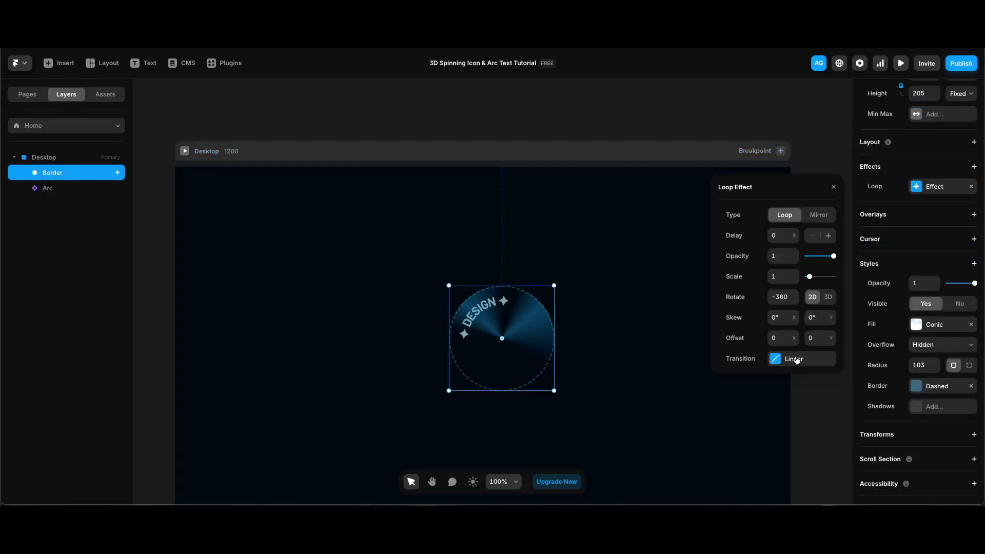
pyautogui.click(797, 359)
pyautogui.click(780, 343)
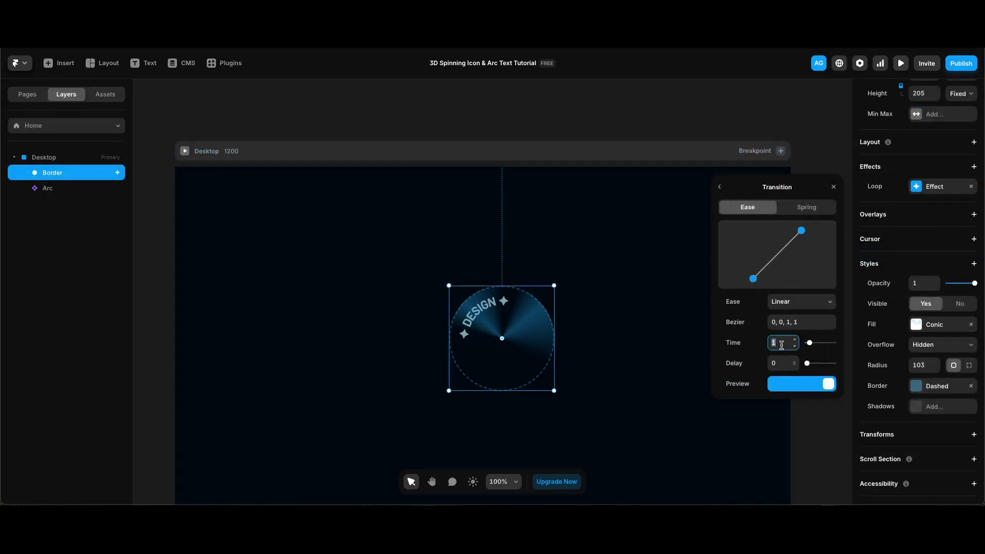
pyautogui.write('40')
pyautogui.press('Return')
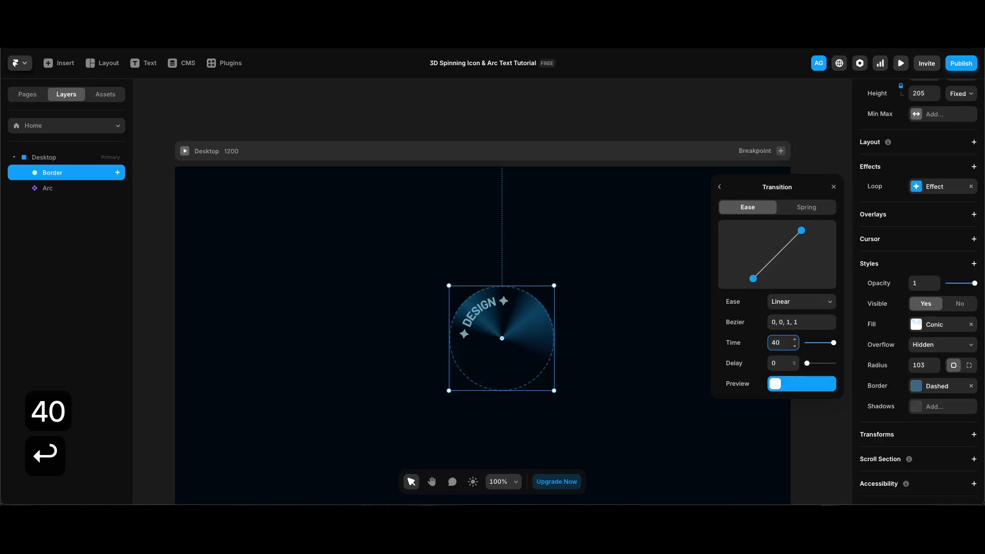
pyautogui.press('super+p')
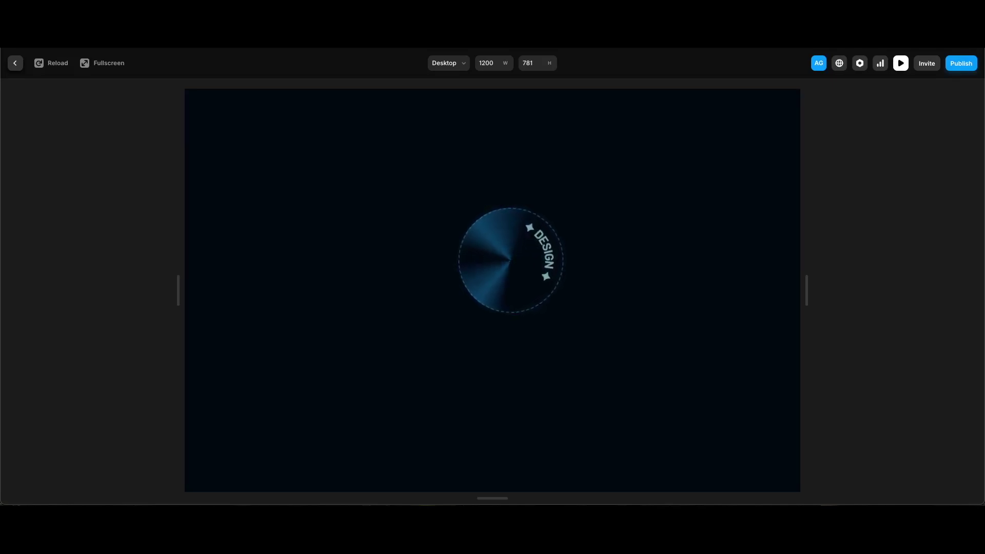
pyautogui.press('Escape')
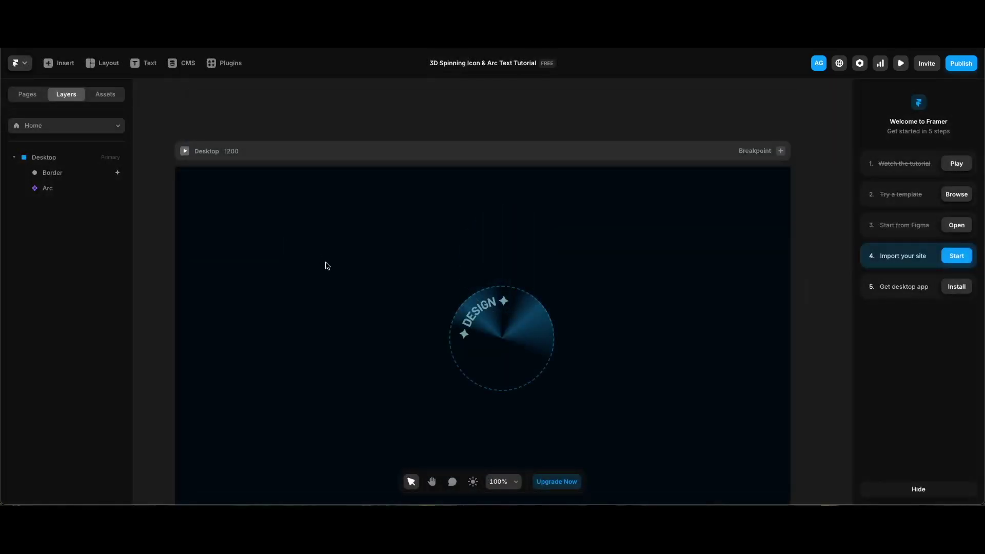
# Place a Material icon right of the disc, proportionally sized to 50 by 53
pyautogui.click(59, 62)
pyautogui.write('mater')
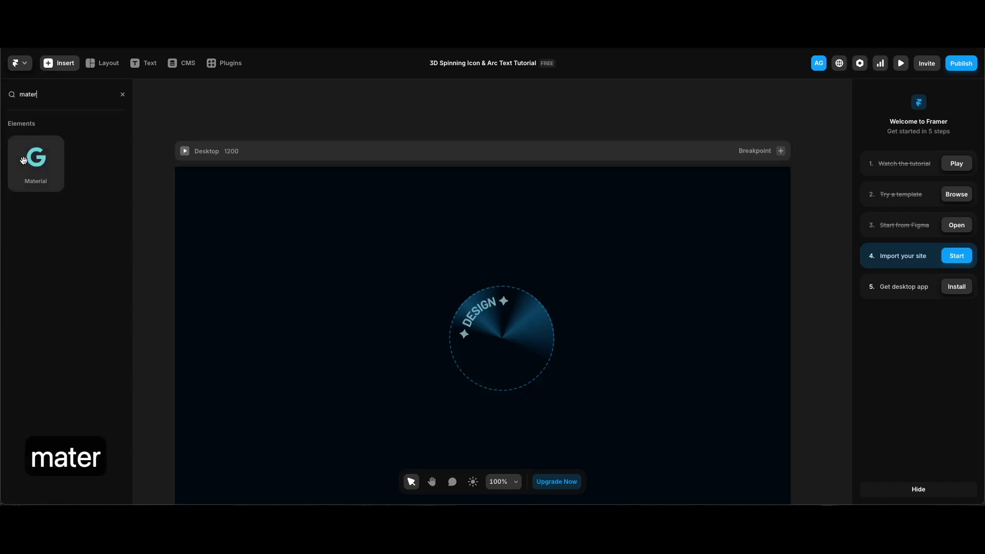
pyautogui.moveTo(36, 159); pyautogui.dragTo(609, 299)
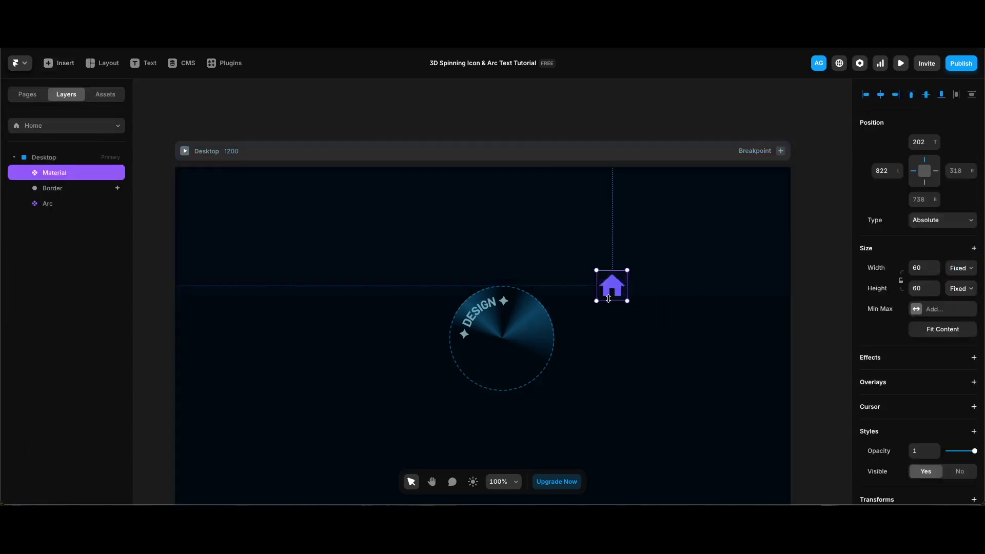
pyautogui.click(901, 285)
pyautogui.click(921, 266)
pyautogui.hotkey('shift', 'Down')
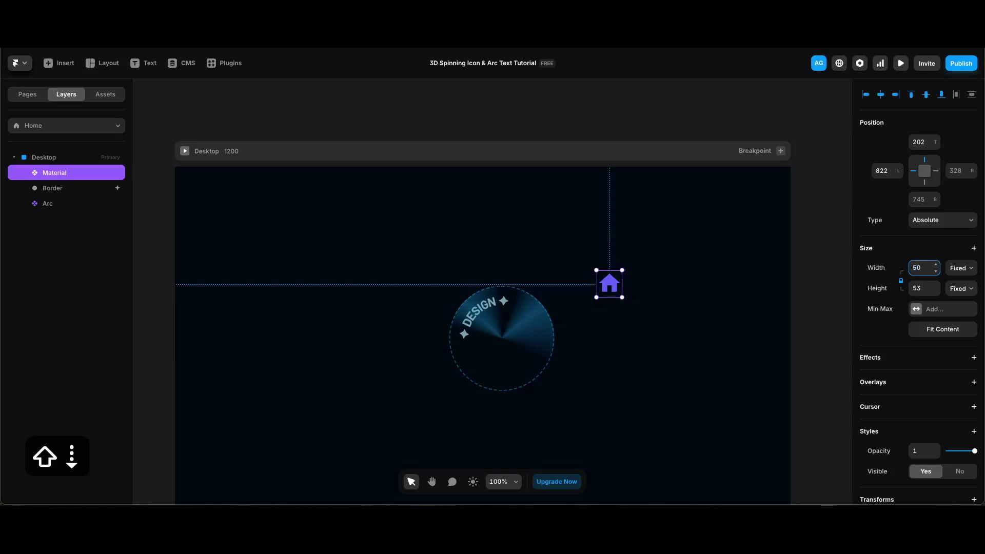
# Colour the icon with the Lightest style and switch it to DesignServices
pyautogui.scroll(-4, 895, 388)
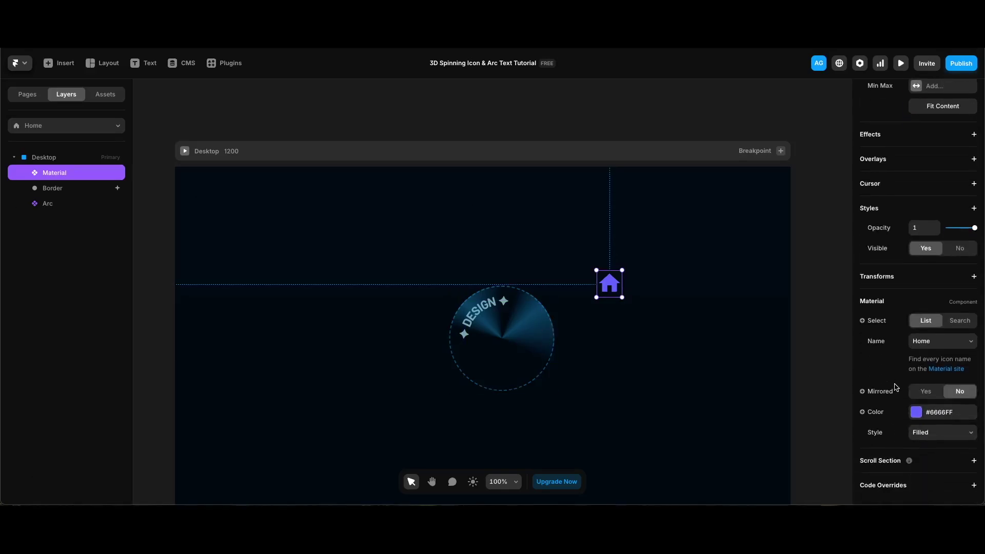
pyautogui.scroll(4, 946, 414)
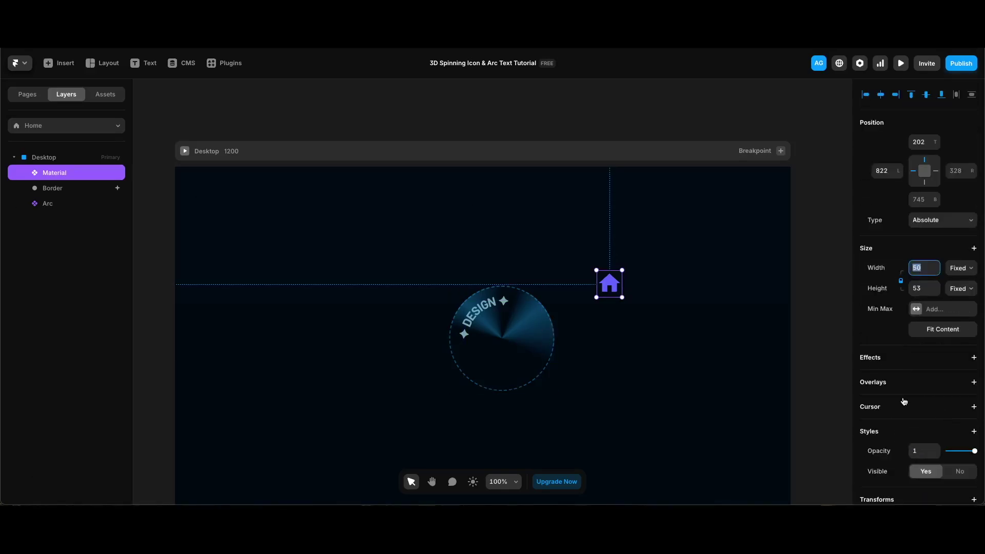
pyautogui.scroll(-4, 948, 414)
pyautogui.click(949, 414)
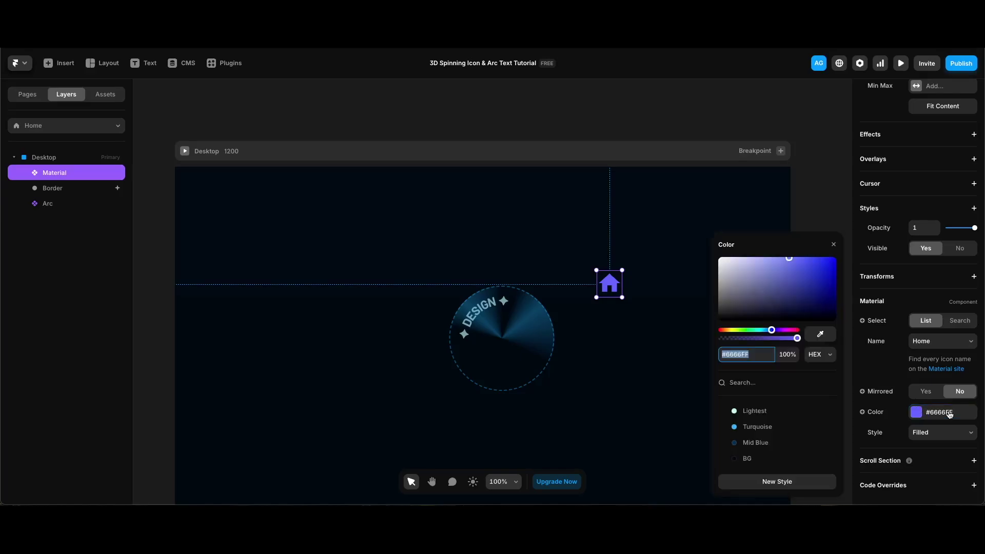
pyautogui.click(758, 412)
pyautogui.click(941, 342)
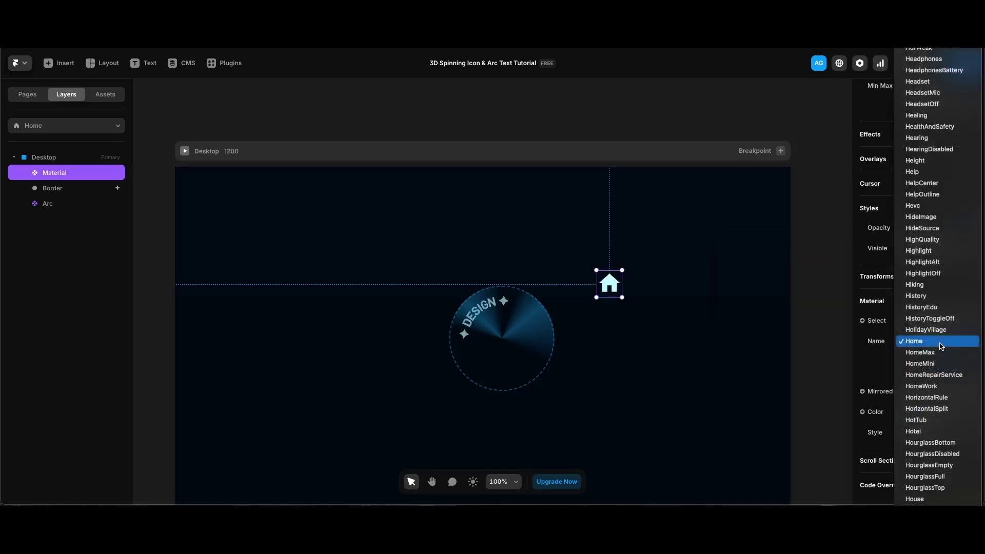
pyautogui.write('design')
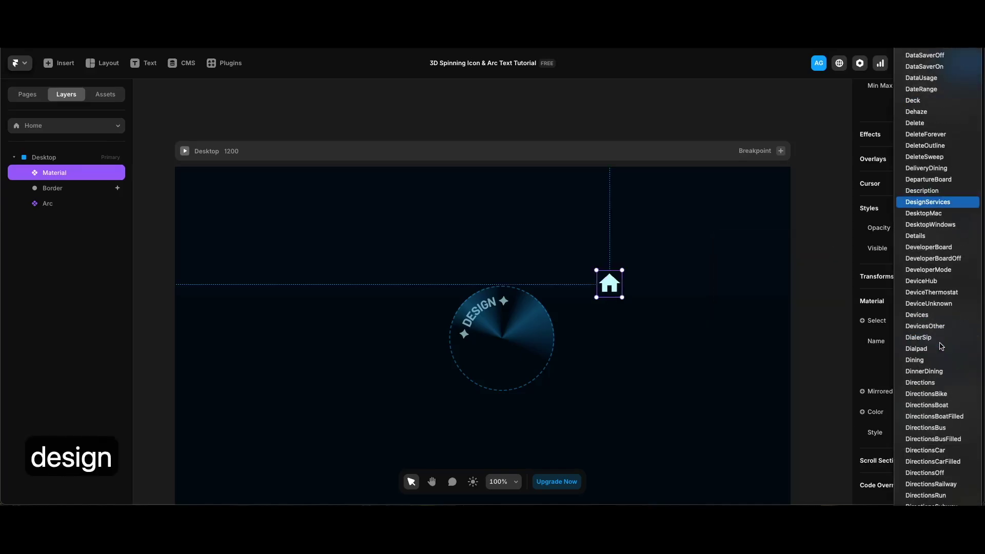
pyautogui.press('Return')
pyautogui.click(402, 224)
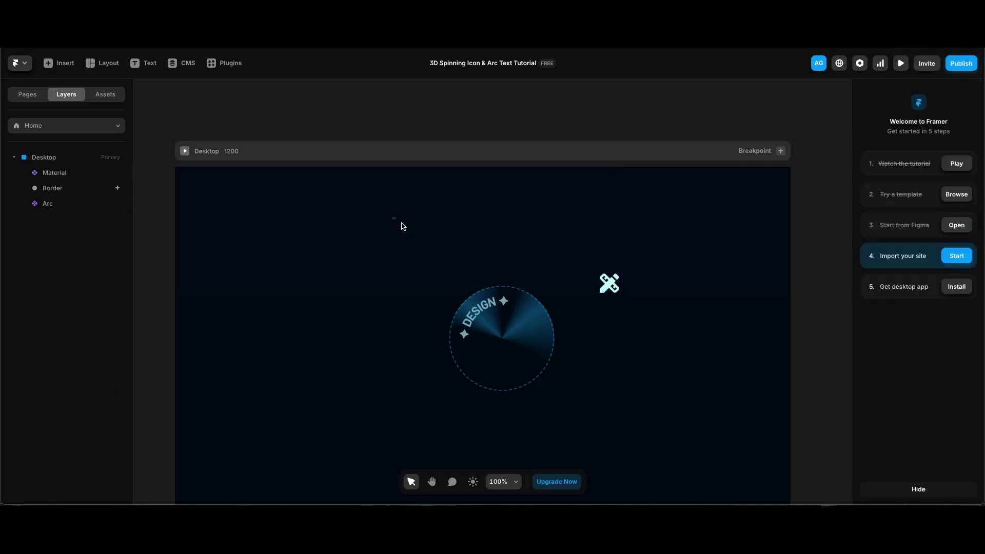
# Align the design icon, disc and arc text on their horizontal and vertical centres
pyautogui.moveTo(392, 218); pyautogui.dragTo(649, 439)
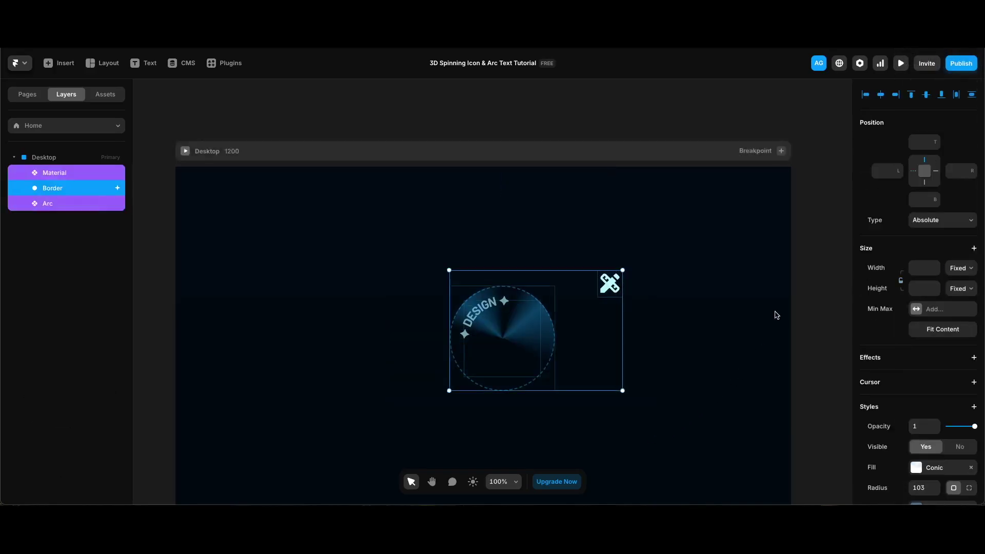
pyautogui.click(881, 96)
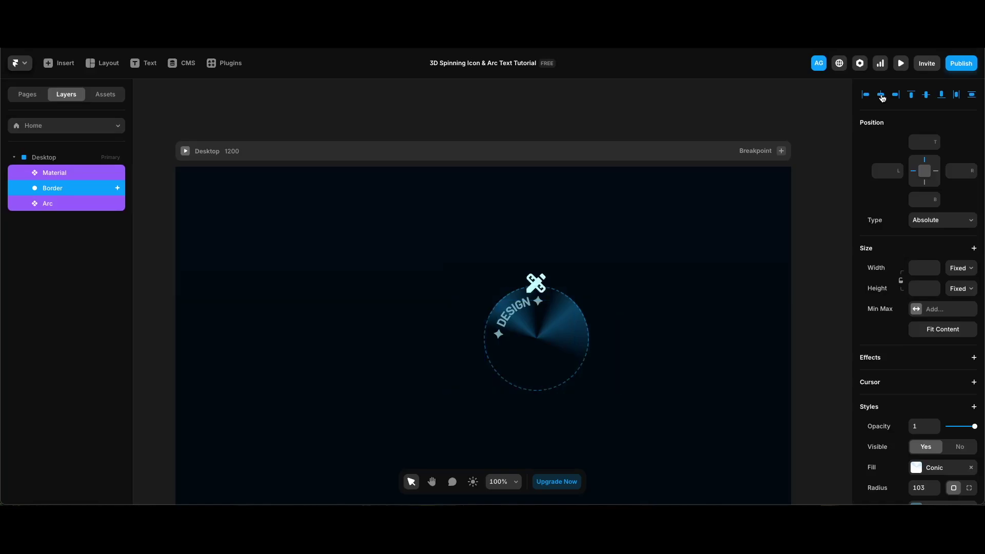
pyautogui.click(926, 95)
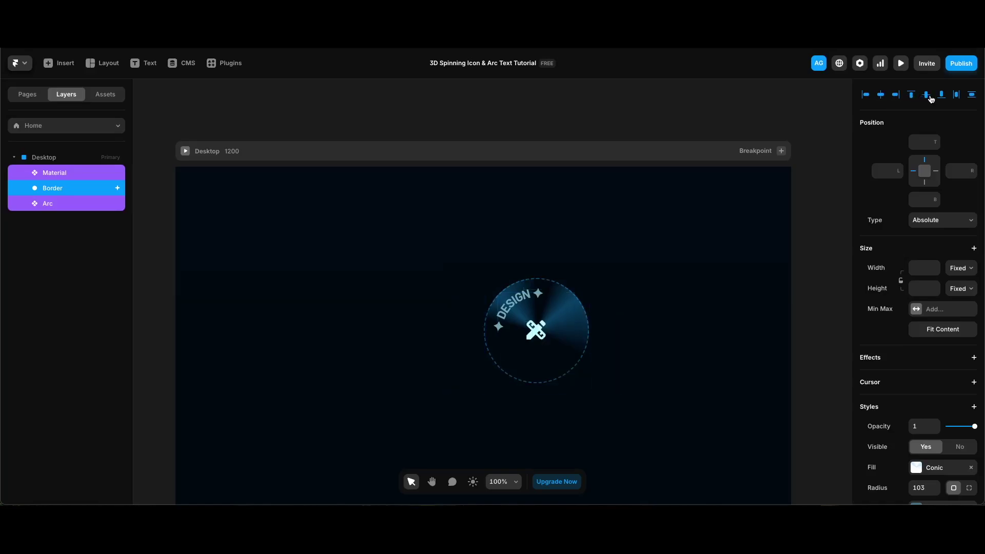
# Give the design icon a 3D Loop effect rotating Y 360 and Z 0, then preview it
pyautogui.click(78, 176)
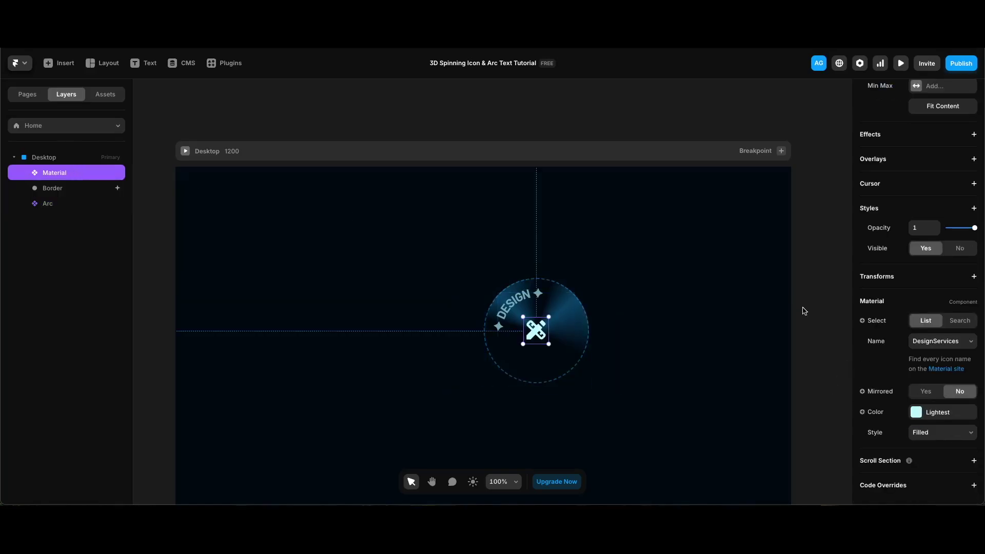
pyautogui.scroll(3, 876, 311)
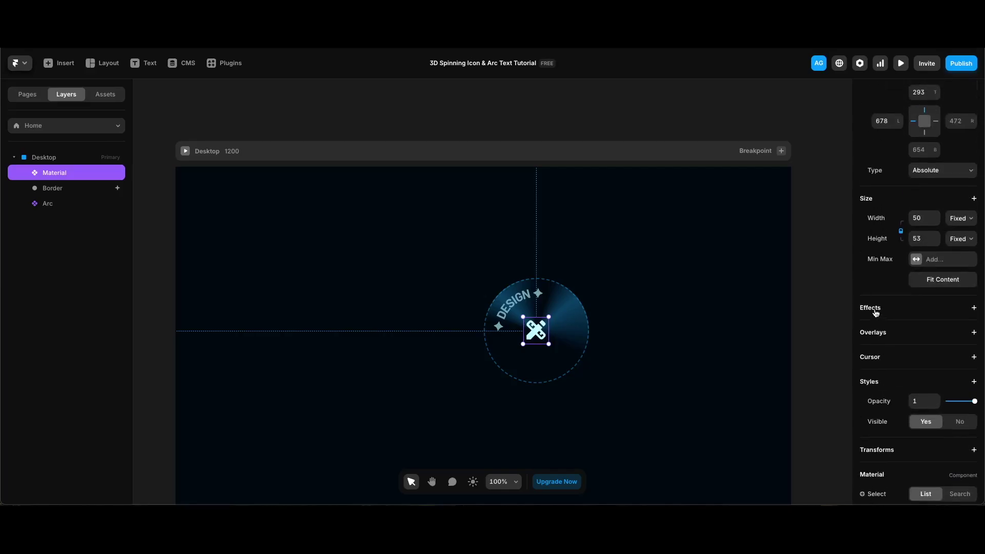
pyautogui.click(943, 310)
pyautogui.click(919, 365)
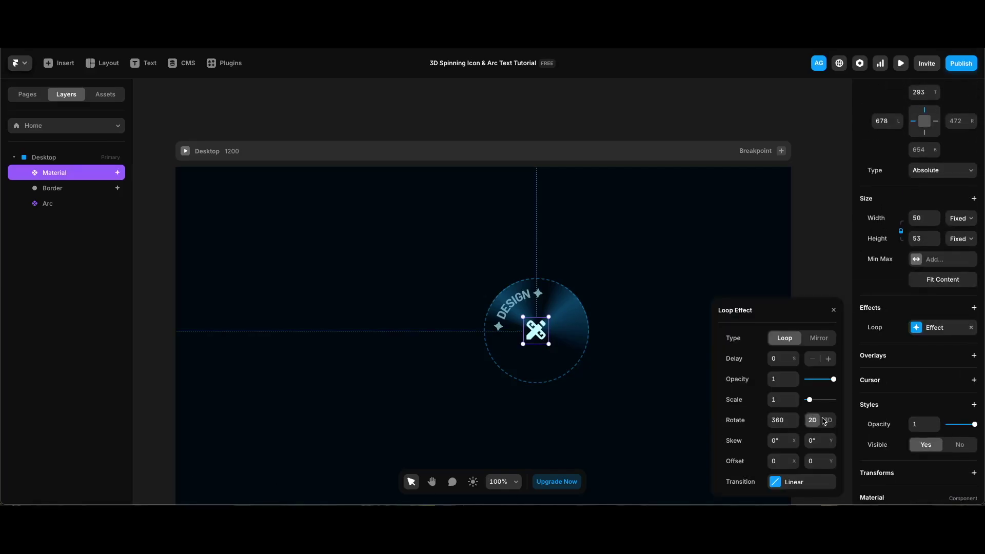
pyautogui.click(827, 420)
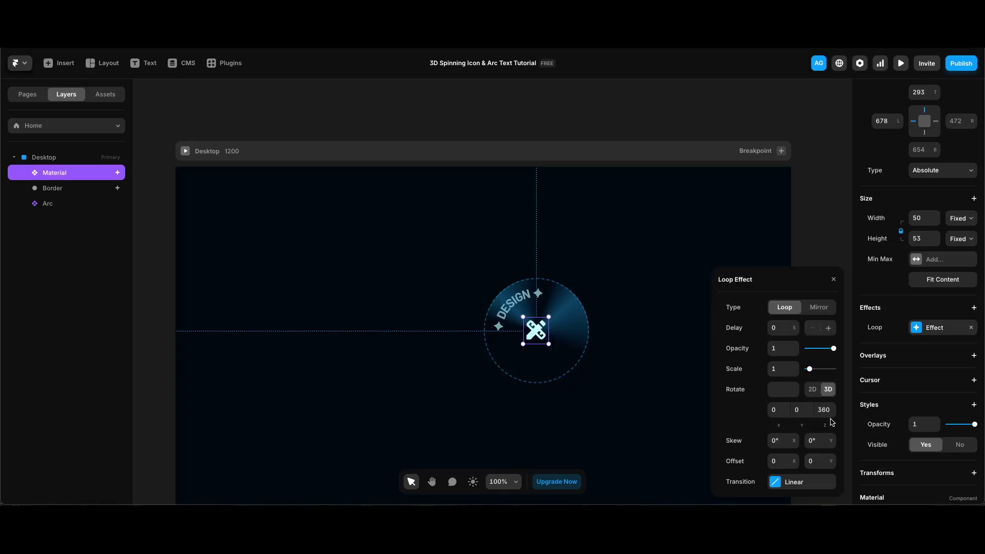
pyautogui.click(830, 415)
pyautogui.write('0')
pyautogui.click(805, 410)
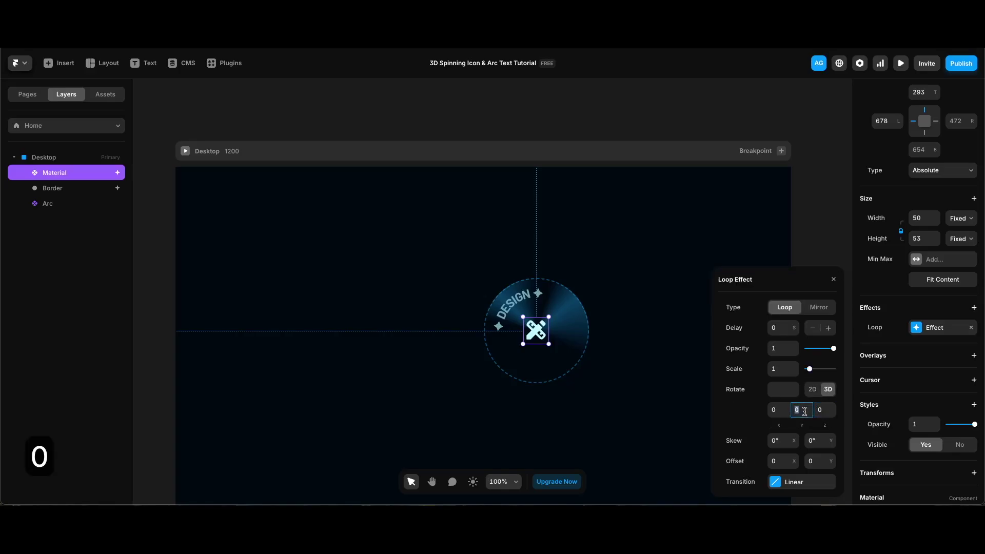
pyautogui.write('360')
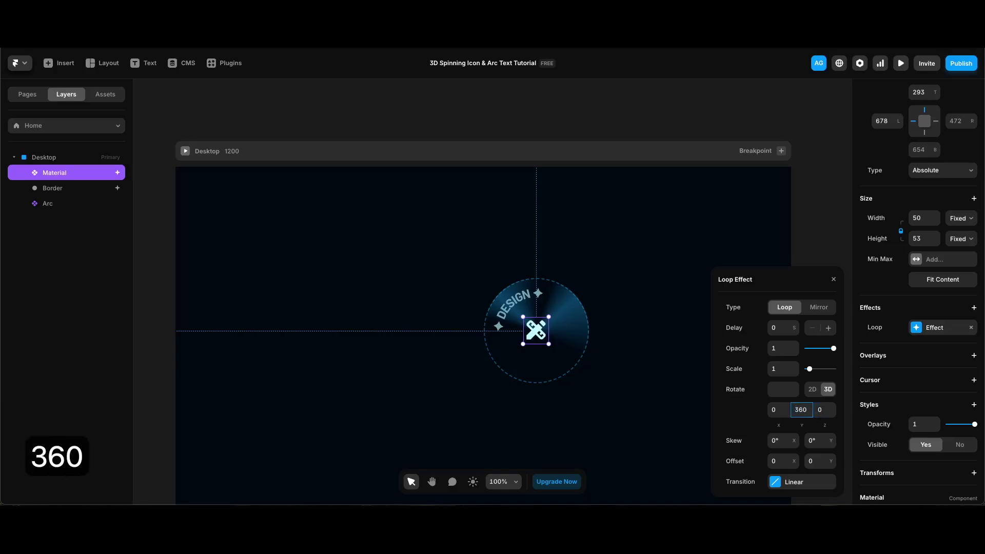
pyautogui.press('Return')
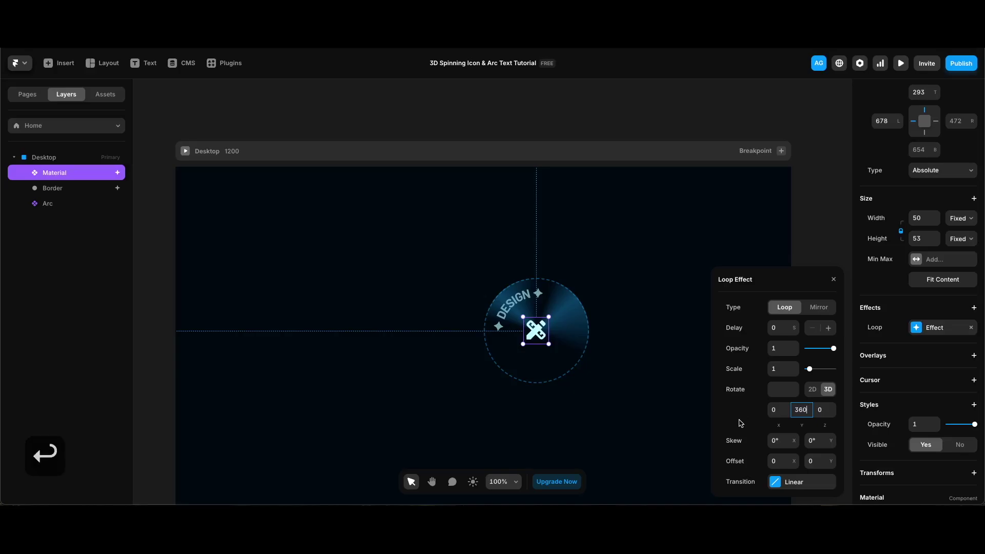
pyautogui.press('super+p')
pyautogui.press('Escape')
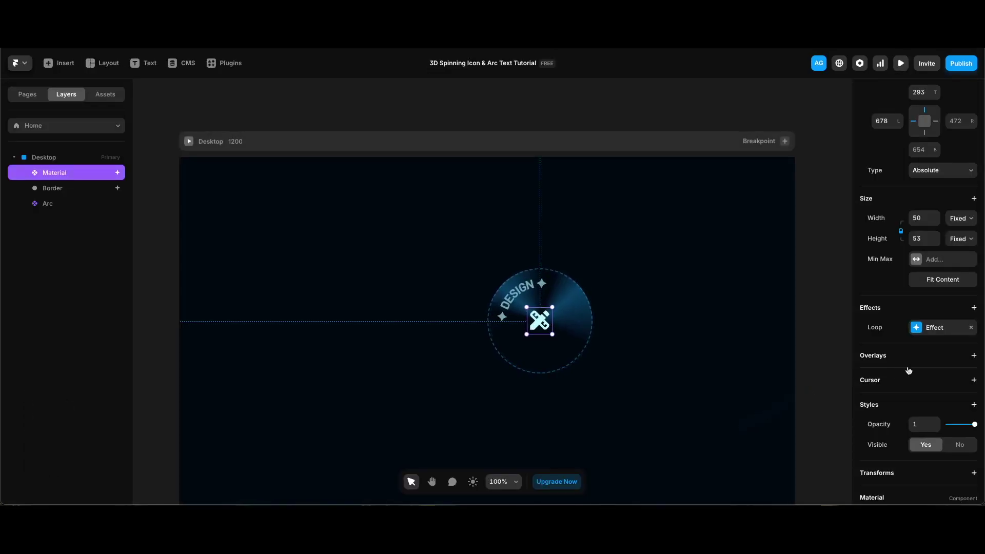
# Set the icon's loop transition time to 8 seconds and preview the spin
pyautogui.click(939, 332)
pyautogui.click(808, 485)
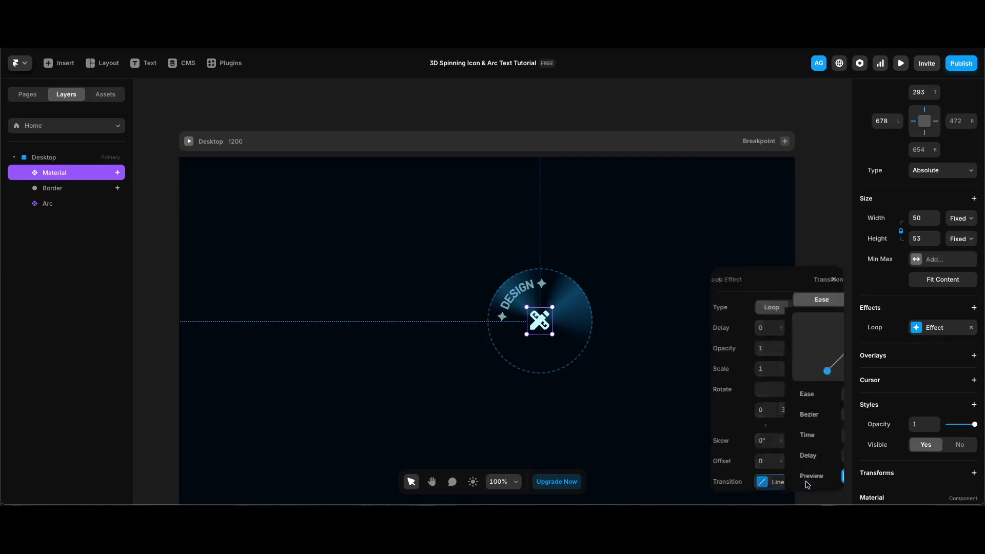
pyautogui.click(778, 434)
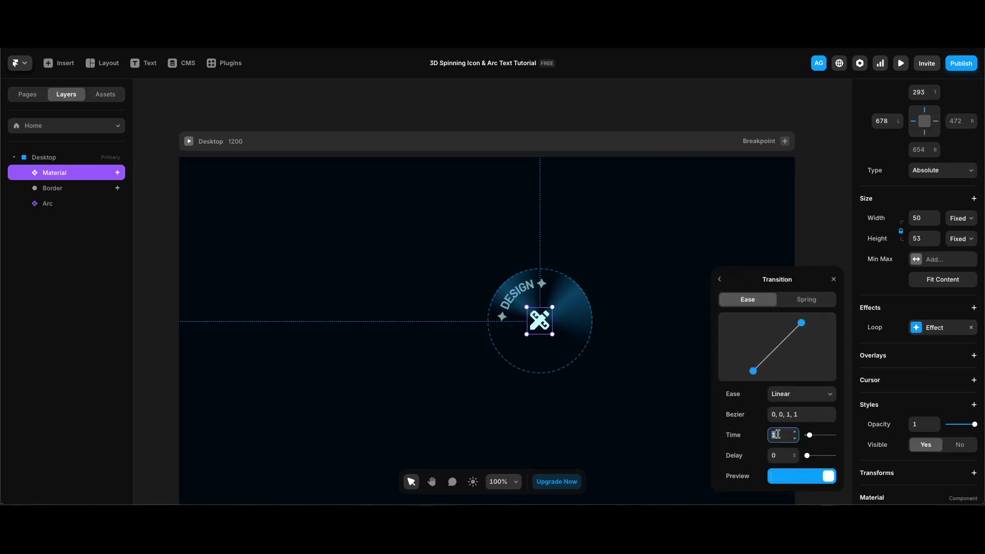
pyautogui.write('8')
pyautogui.press('Return')
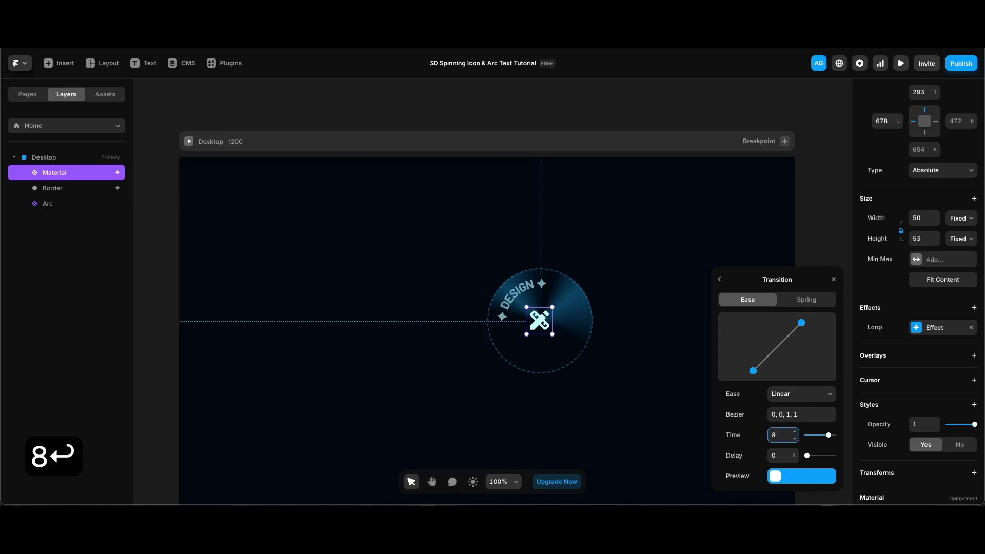
pyautogui.press('super+p')
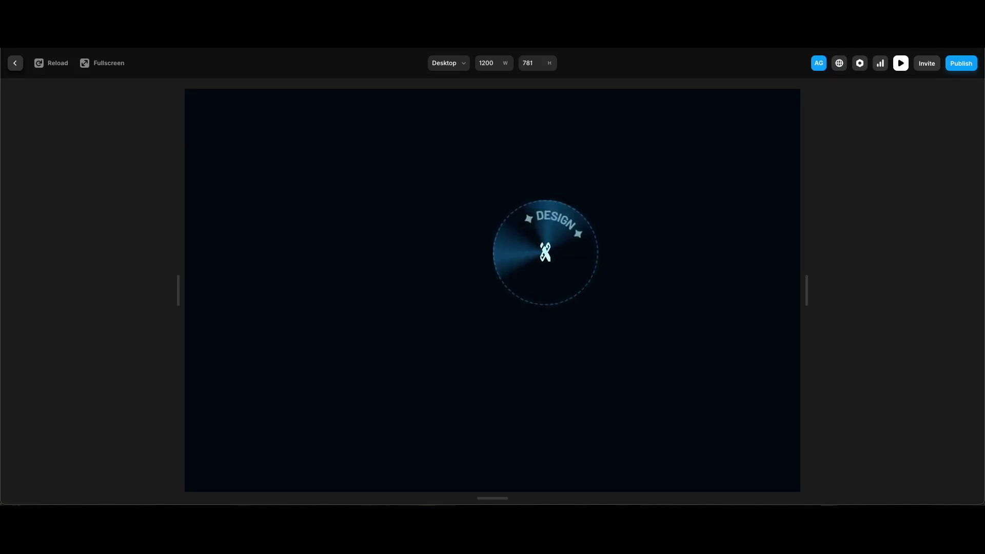
pyautogui.press('super+p')
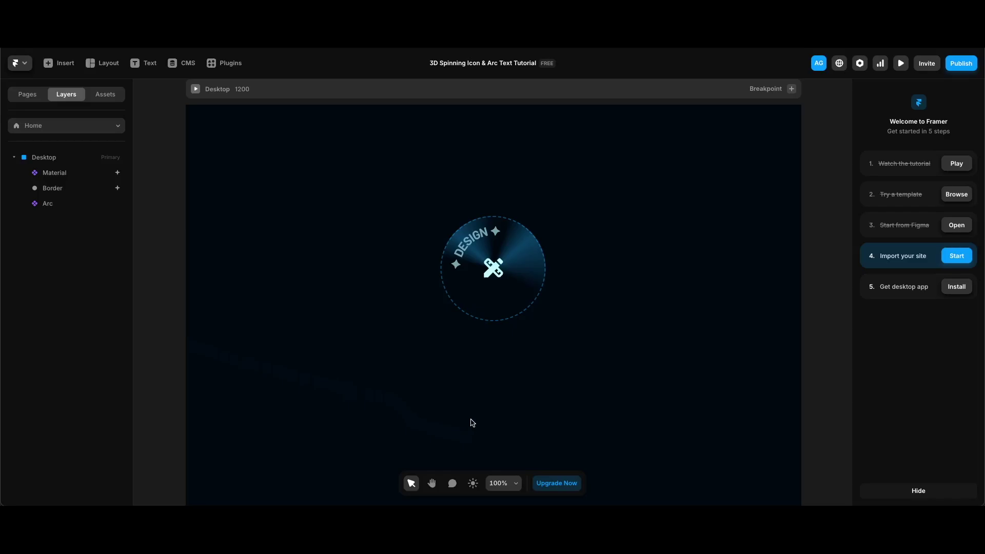
# Use Add Frame on the selected Border and Arc layers and name the new frame 'Arc & Border'
pyautogui.click(61, 193)
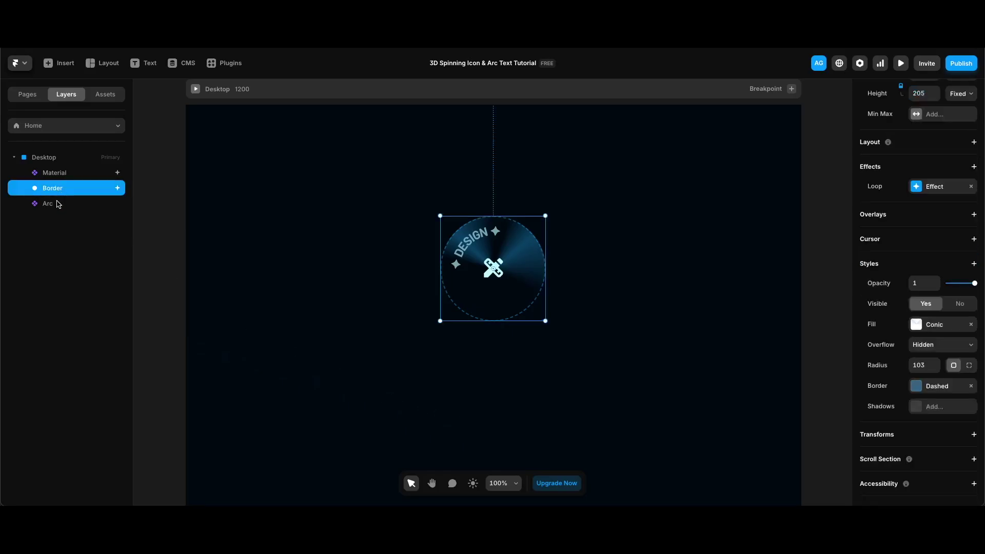
pyautogui.keyDown('shift'); pyautogui.click(58, 205); pyautogui.keyUp('shift')
pyautogui.rightClick(58, 204)
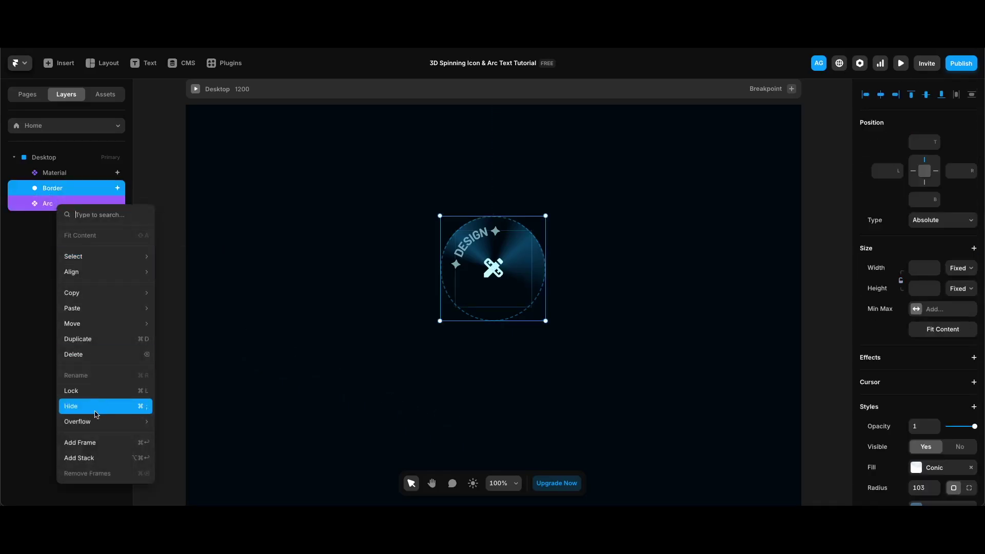
pyautogui.click(96, 442)
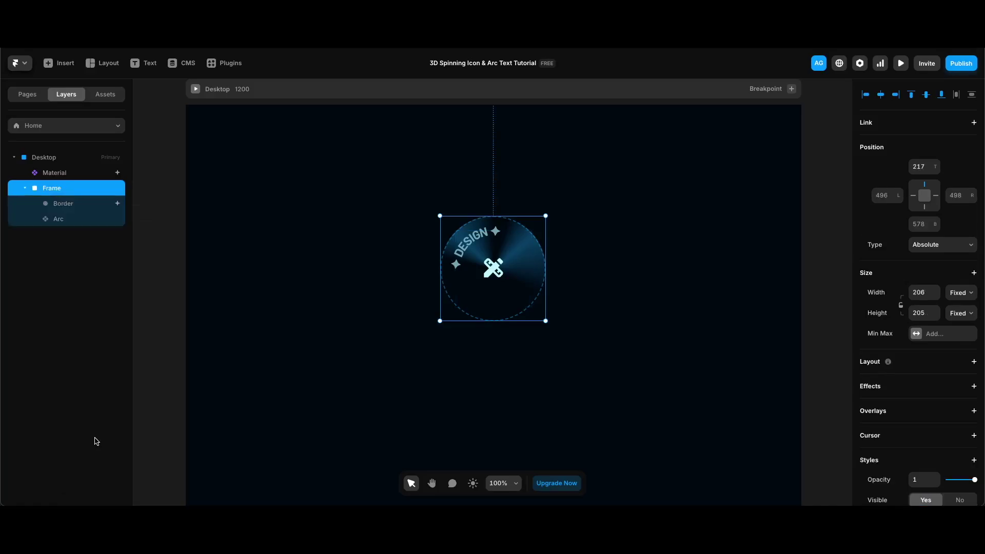
pyautogui.doubleClick(56, 189)
pyautogui.write('Arc & Border')
pyautogui.press('Return')
# Add Preserve 3D and a Perspective of 500 to the Arc & Border frame
pyautogui.scroll(-4, 947, 399)
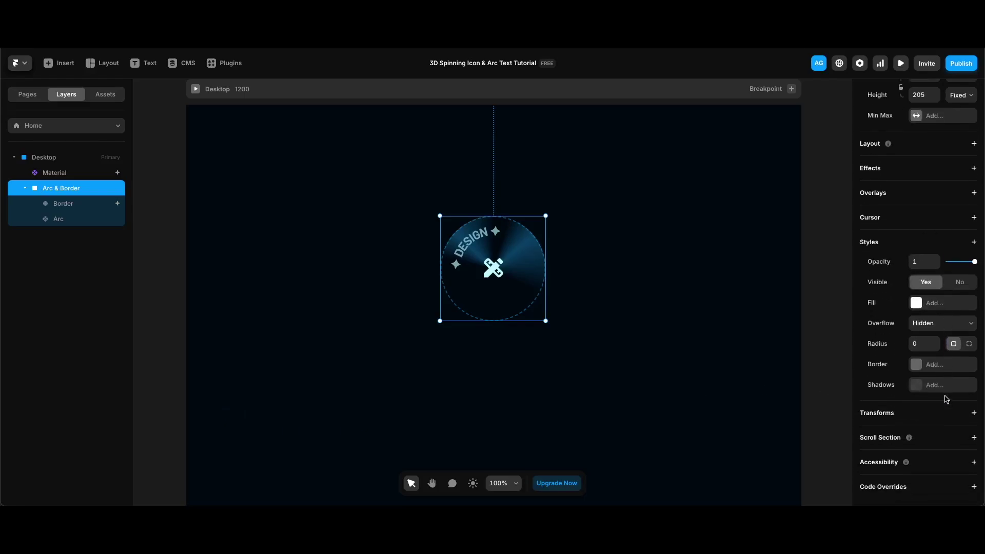
pyautogui.click(928, 413)
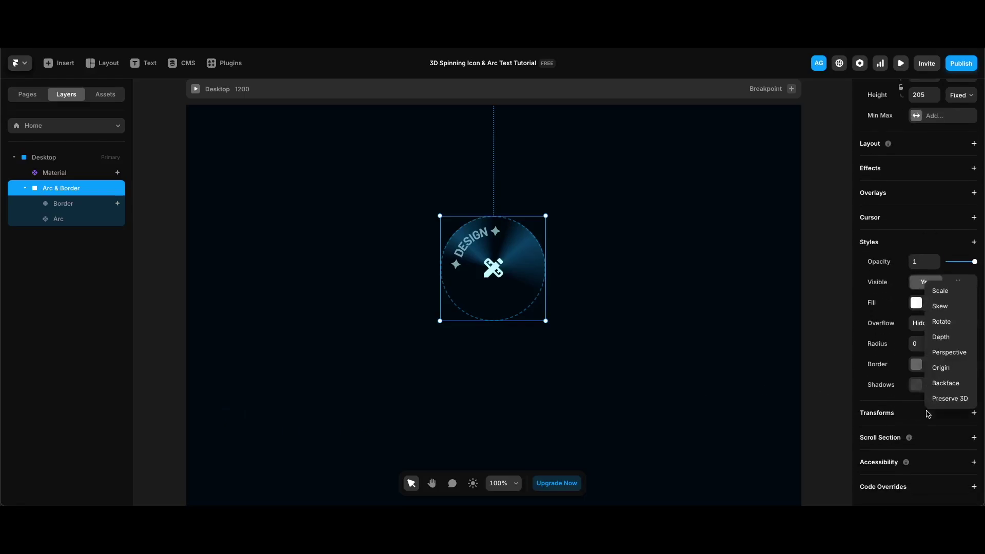
pyautogui.click(951, 399)
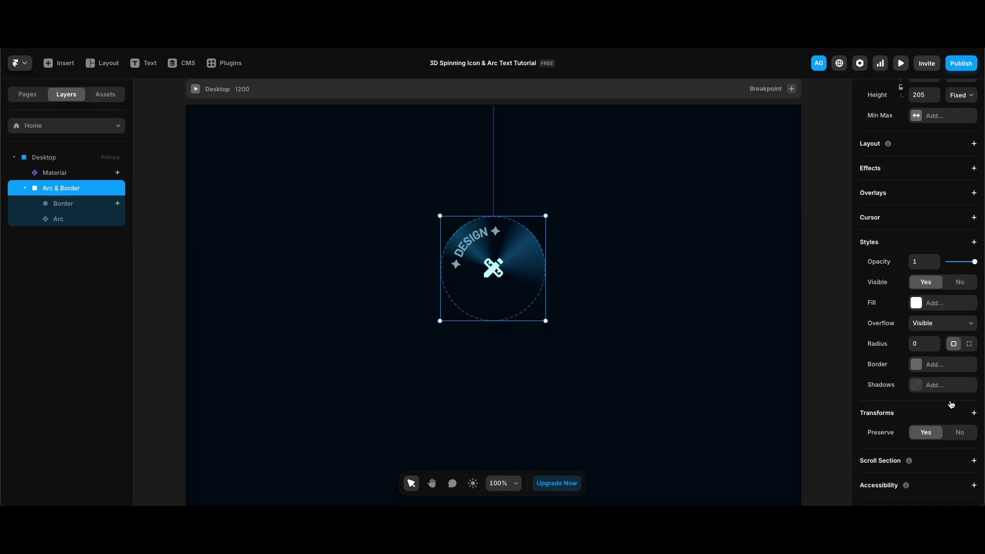
pyautogui.click(974, 413)
pyautogui.click(948, 352)
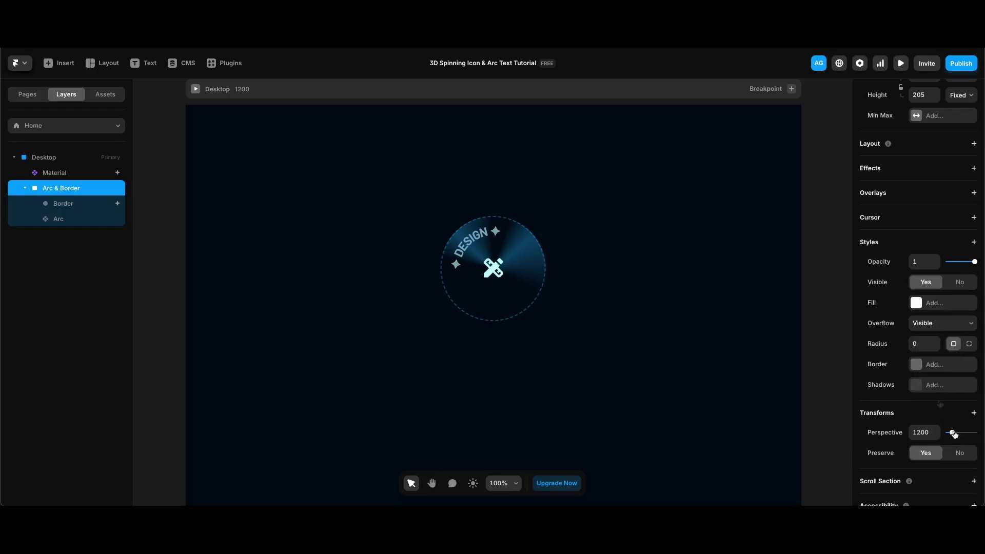
pyautogui.moveTo(953, 433); pyautogui.dragTo(899, 445)
# Add a 3D Rotate transform with X set to 50, then preview the tilted disc
pyautogui.click(973, 413)
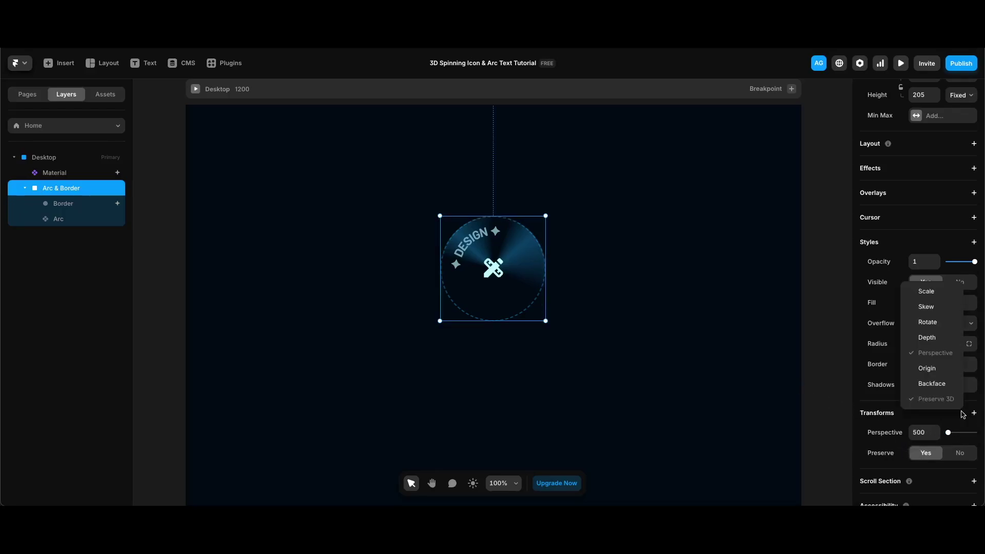
pyautogui.click(940, 322)
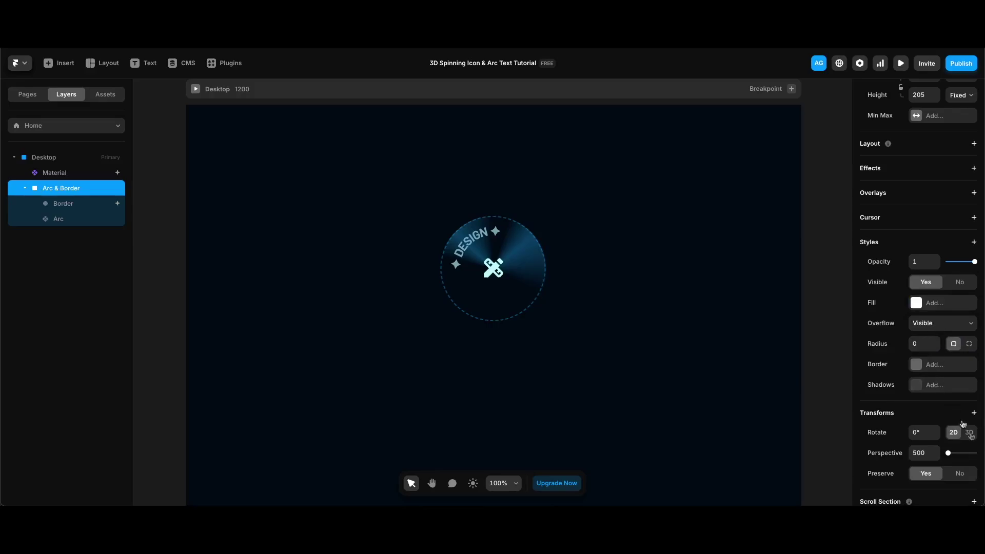
pyautogui.click(969, 432)
pyautogui.click(920, 454)
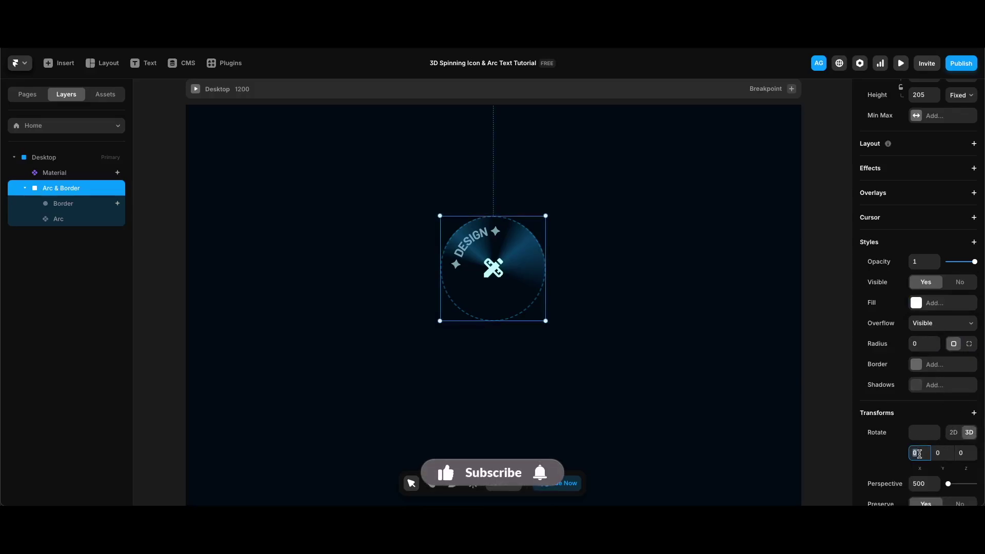
pyautogui.write('50')
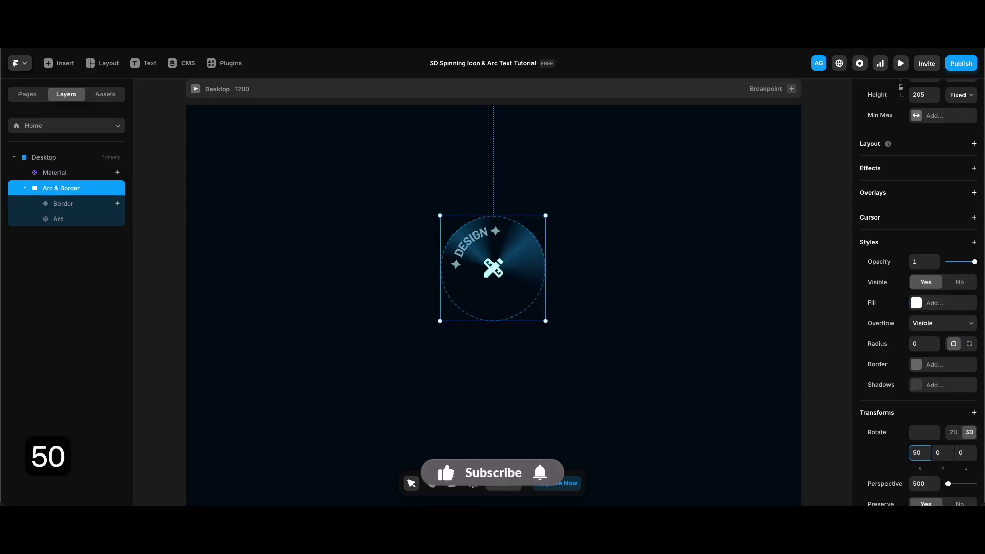
pyautogui.press('Return')
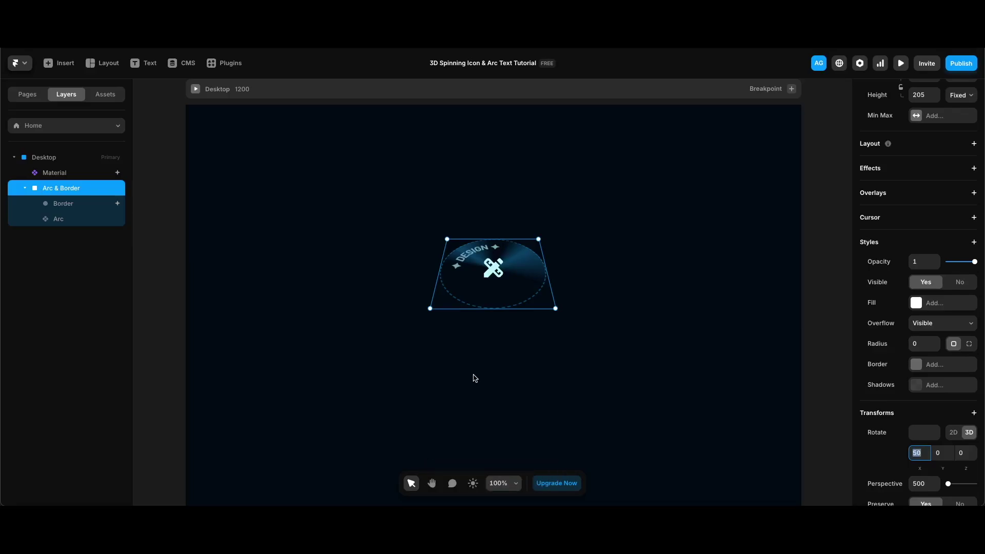
pyautogui.press('super+p')
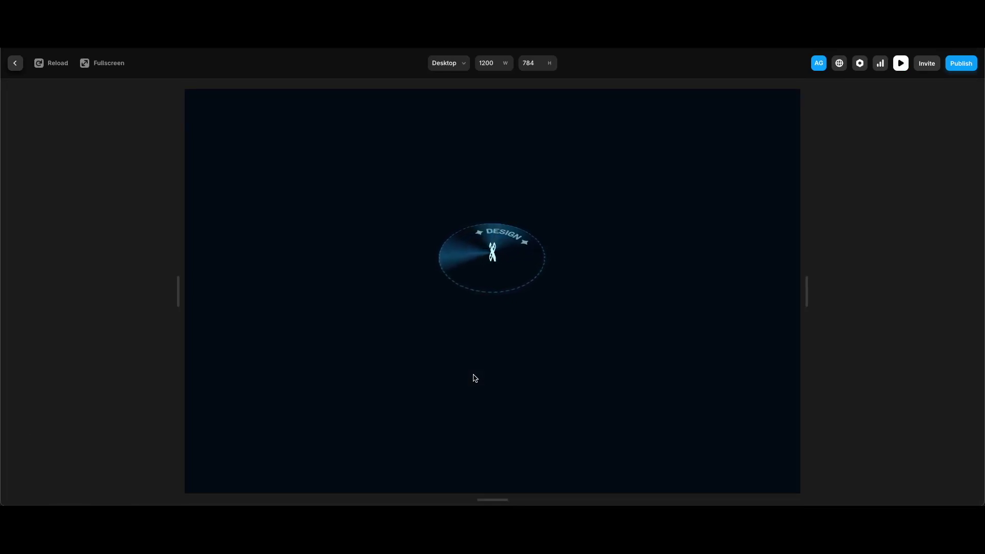
pyautogui.press('Escape')
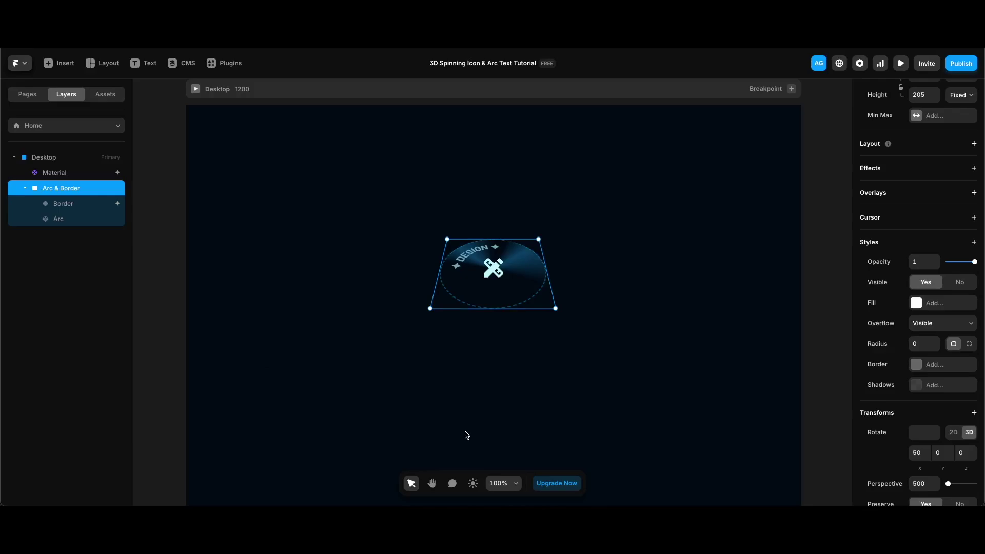
# Add a Mirror-type Loop effect to the Arc text with opacity 0.5 and scale 1.7
pyautogui.click(59, 219)
pyautogui.scroll(3, 869, 306)
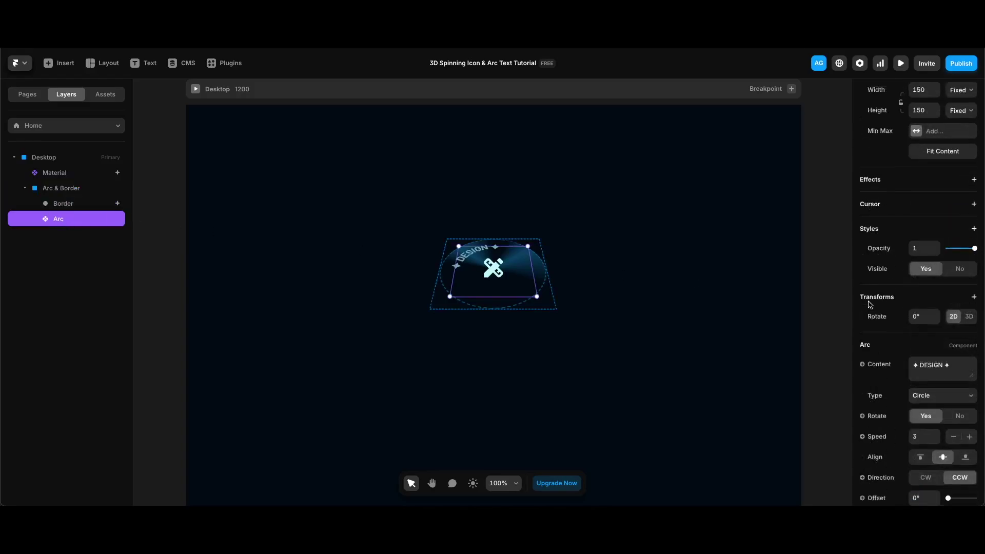
pyautogui.click(921, 263)
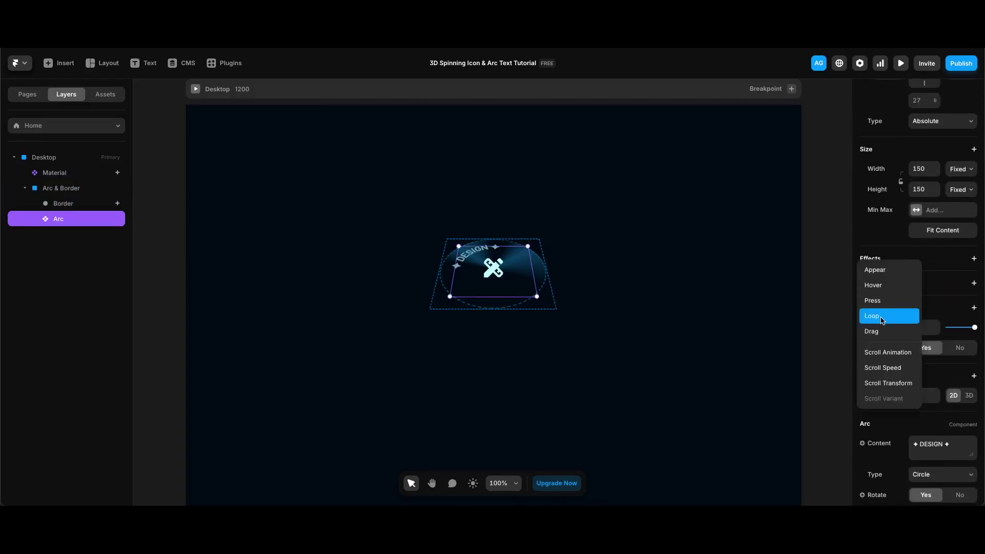
pyautogui.click(882, 317)
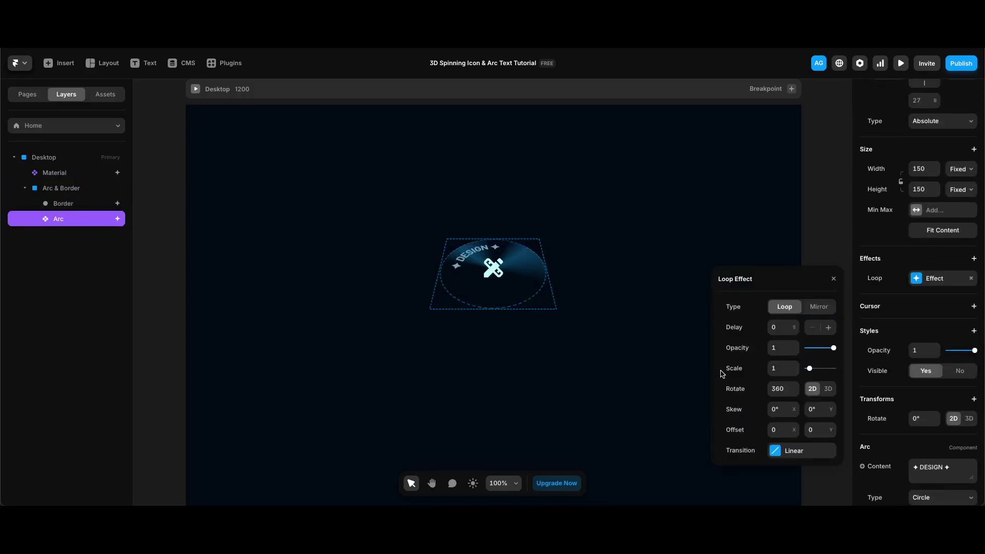
pyautogui.click(826, 307)
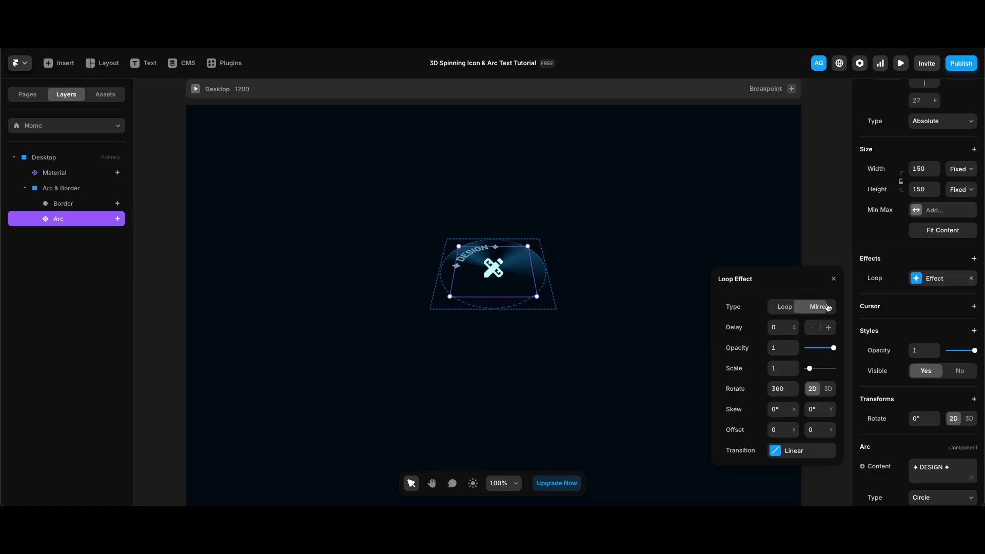
pyautogui.click(779, 349)
pyautogui.write('.5')
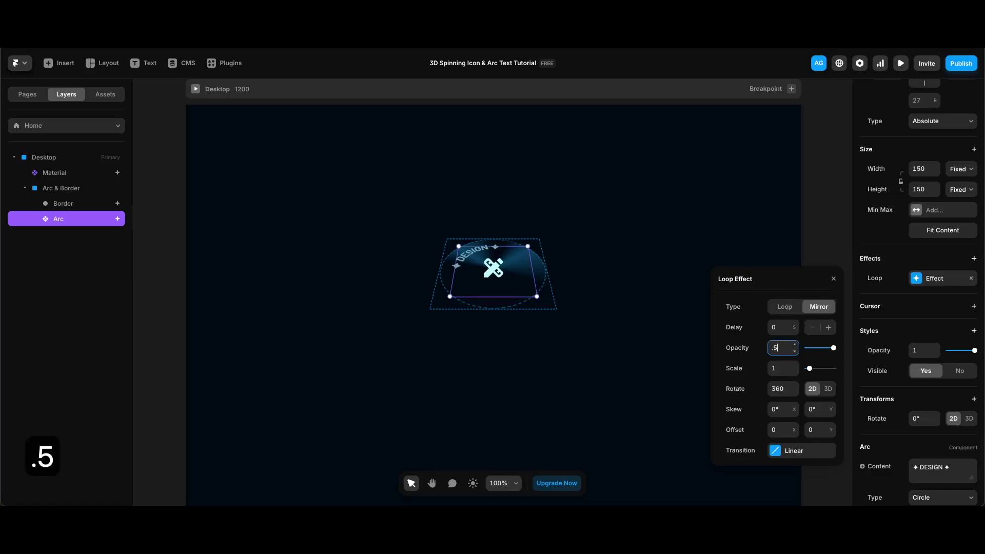
pyautogui.press('Return')
pyautogui.click(775, 364)
pyautogui.write('1.7')
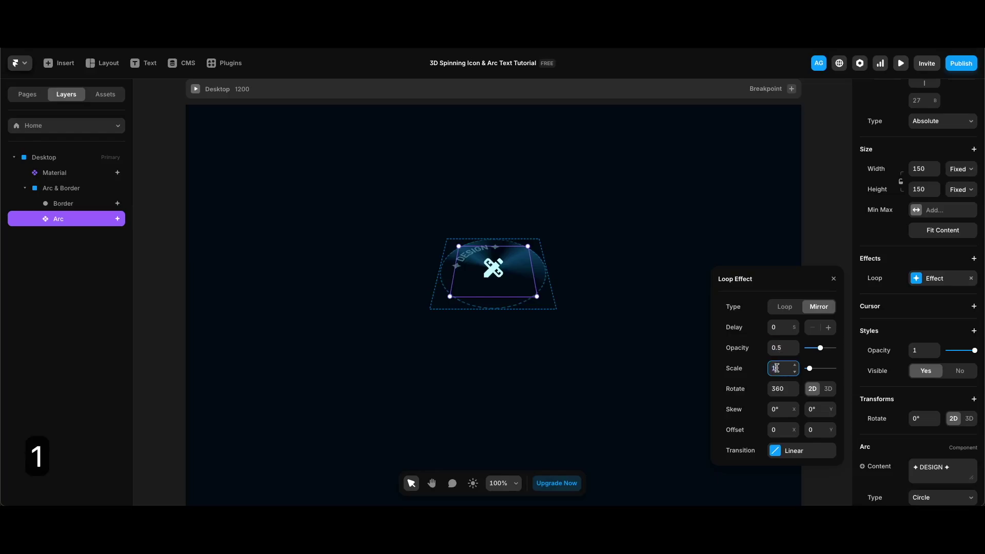
pyautogui.press('Return')
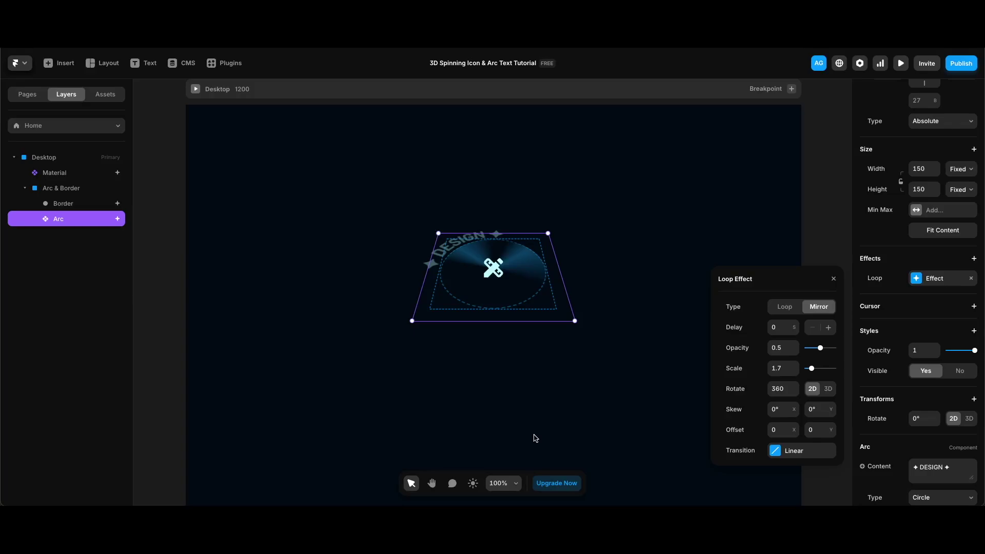
# Set the arc loop's transition delay to 5 and preview the page
pyautogui.click(785, 452)
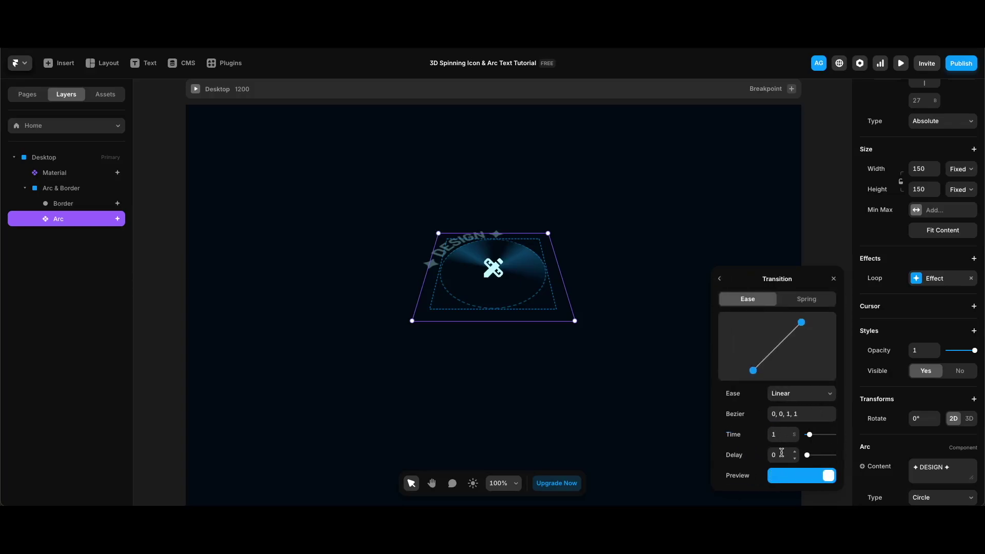
pyautogui.click(781, 452)
pyautogui.press('BackSpace')
pyautogui.press('BackSpace')
pyautogui.write('5')
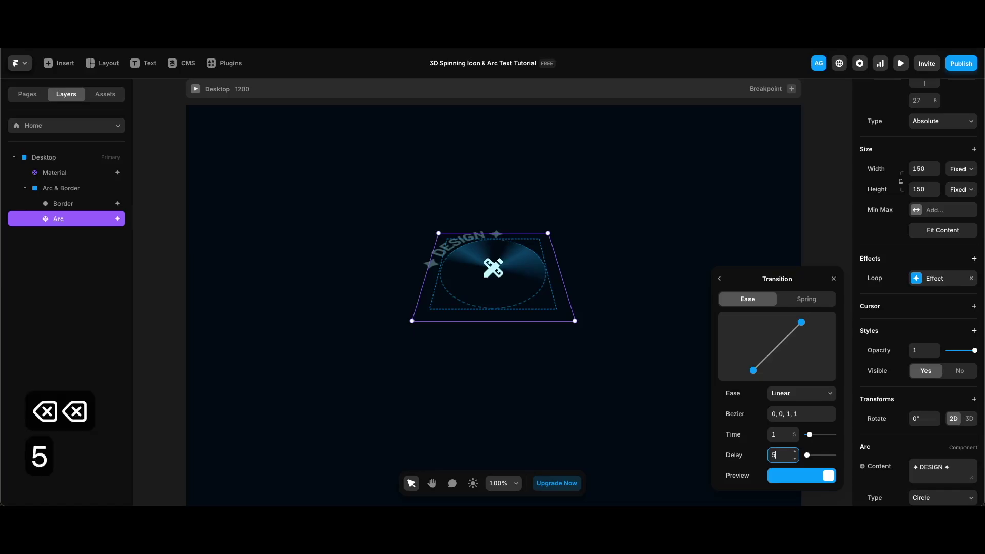
pyautogui.press('super+p')
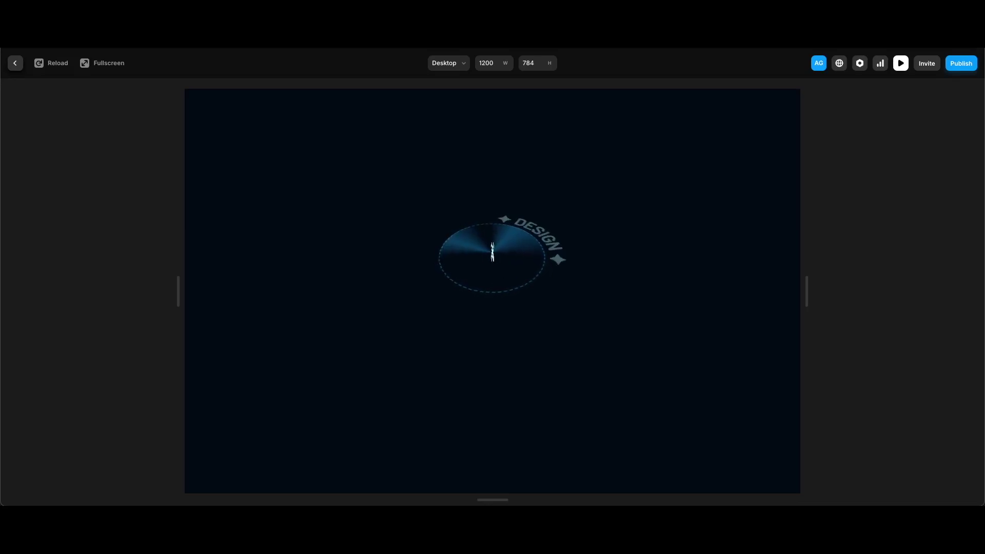
pyautogui.press('Escape')
# Change the arc loop's transition delay to 10 seconds and preview the page
pyautogui.click(933, 280)
pyautogui.click(781, 450)
pyautogui.click(779, 455)
pyautogui.write('10')
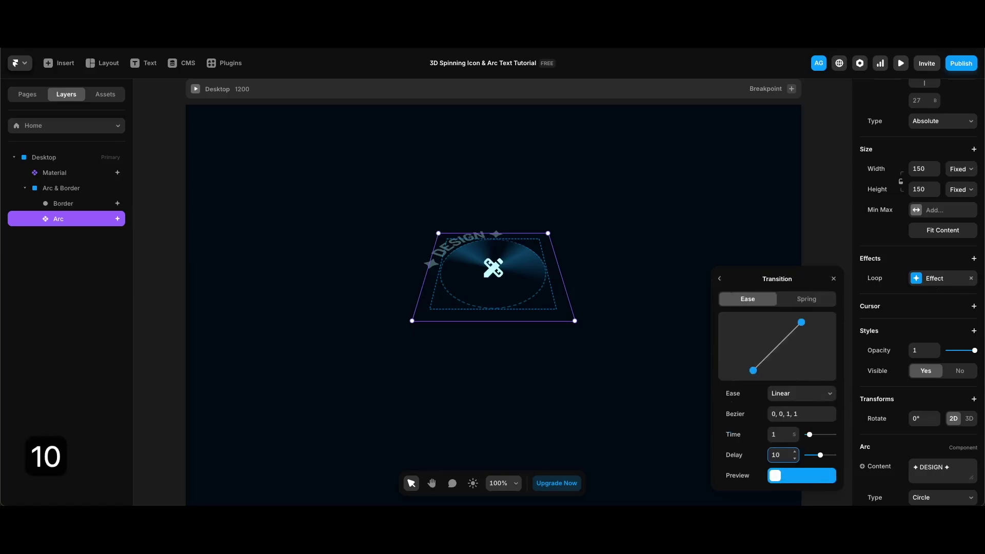
pyautogui.press('Return')
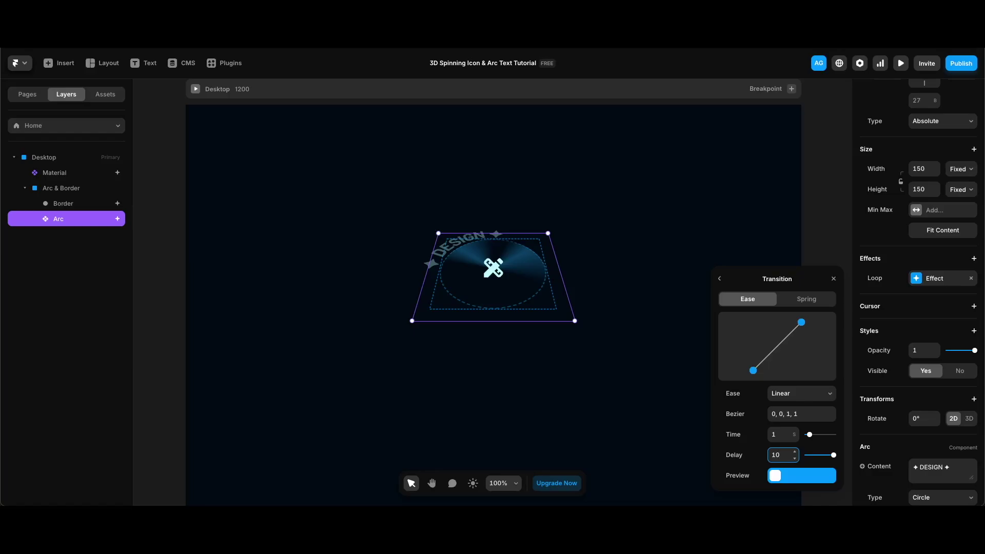
pyautogui.click(720, 280)
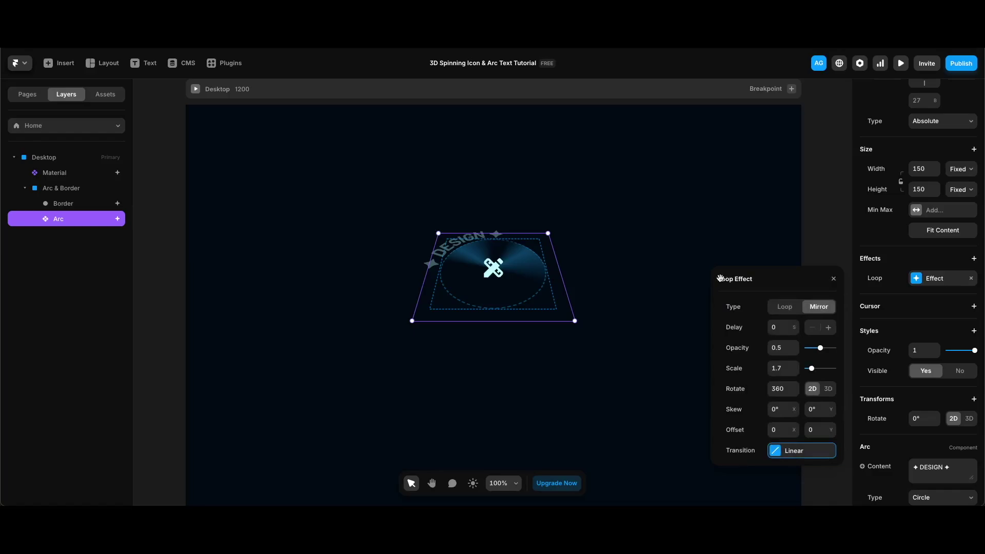
pyautogui.press('super+p')
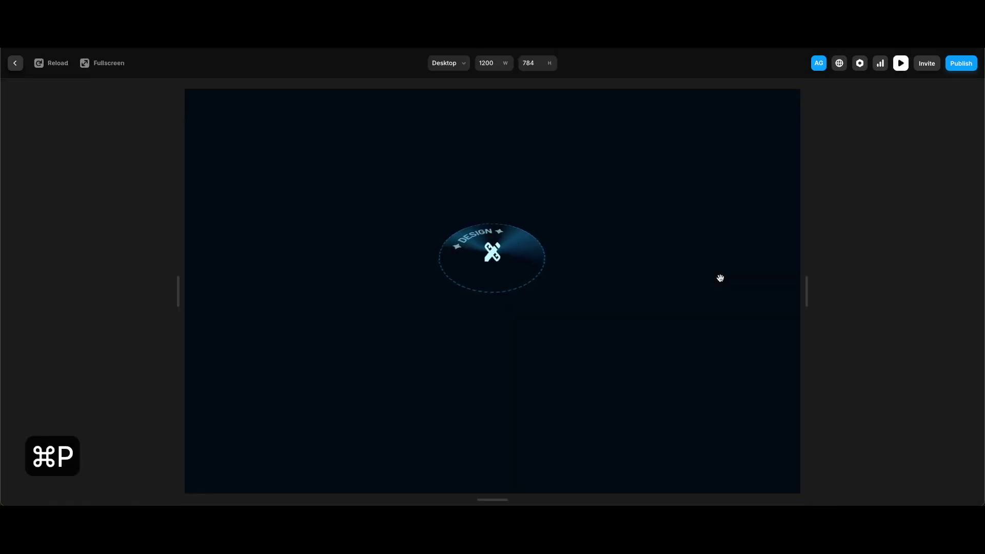